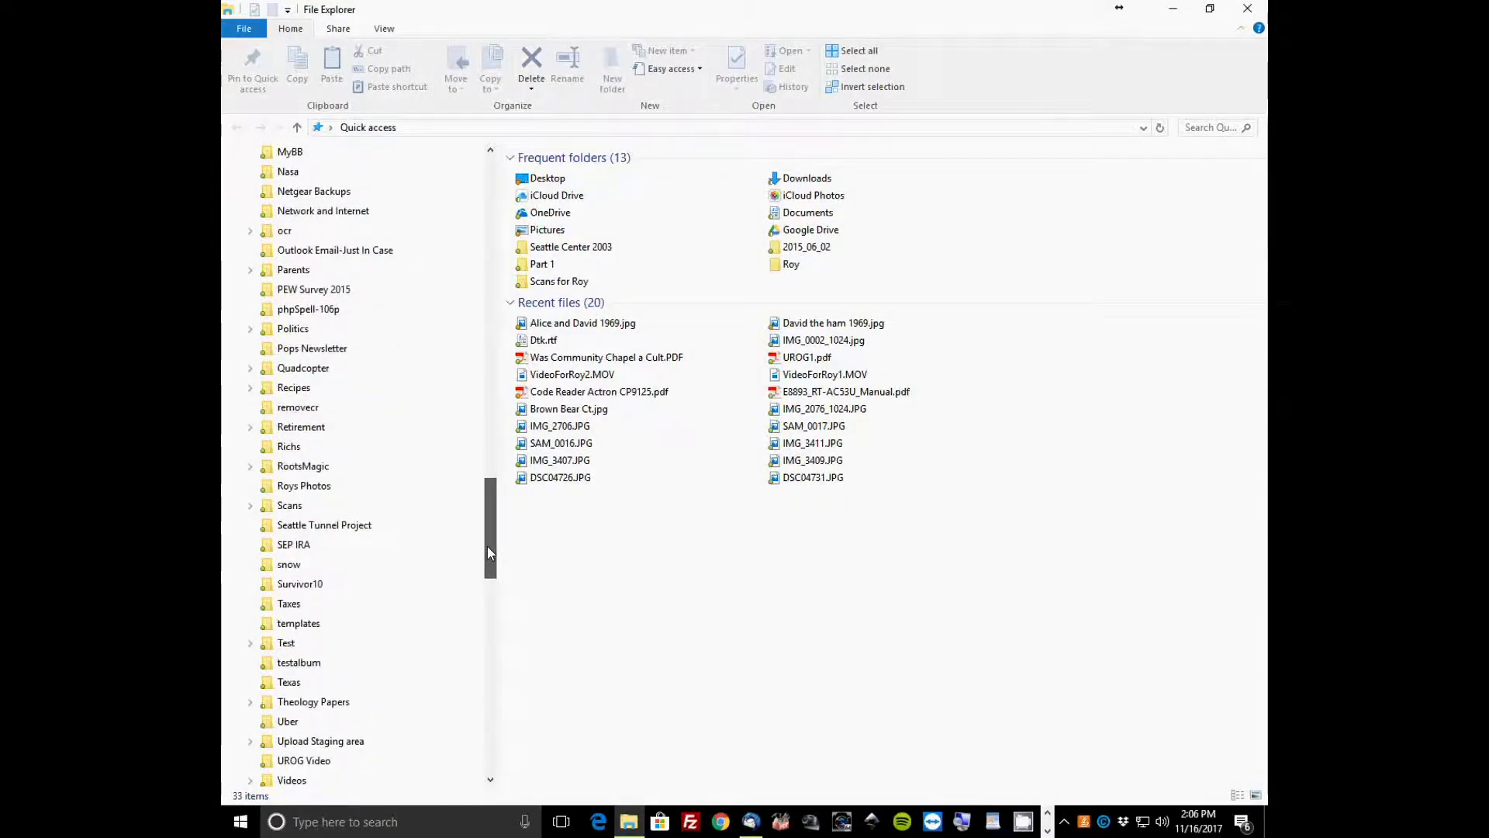
# Open the 1969 double scan of a girl with a horse and a boy in a field
pyautogui.click(312, 489)
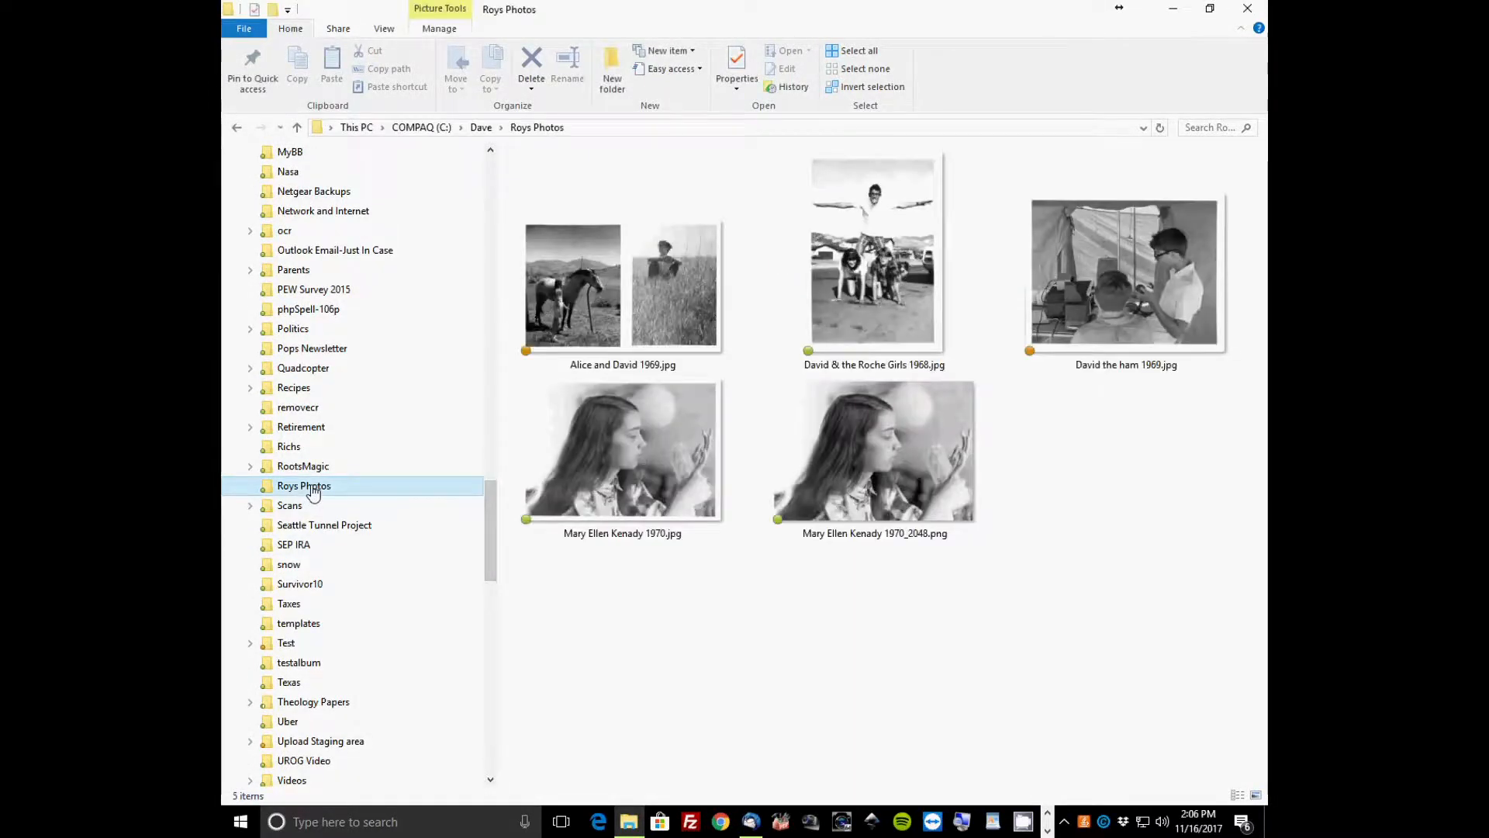
pyautogui.doubleClick(608, 268)
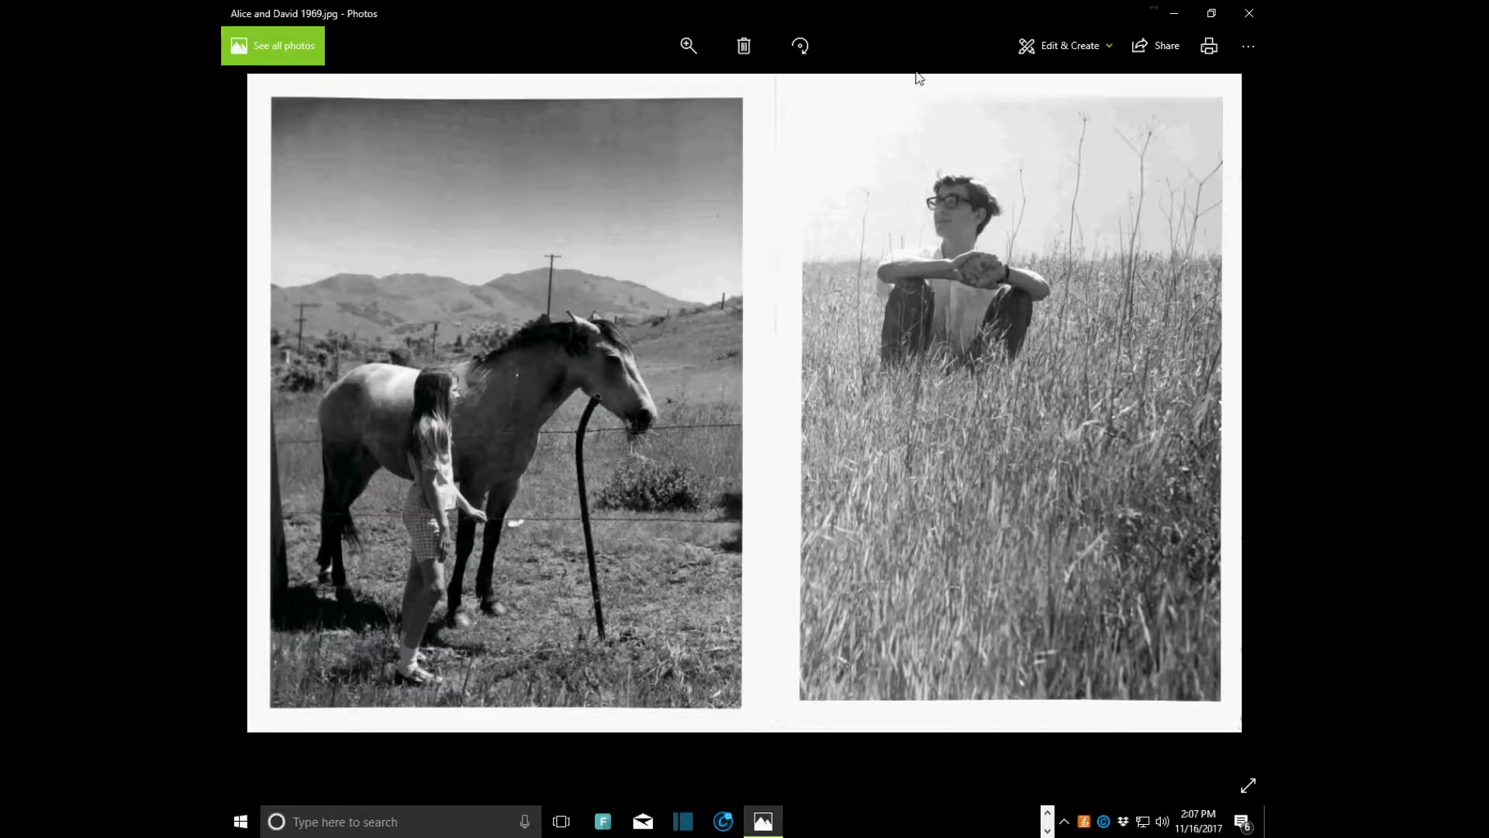
# Examine the horse picture up close for dust and scratches, from the white divider across the horse to the girl's hair and beyond
pyautogui.click(690, 47)
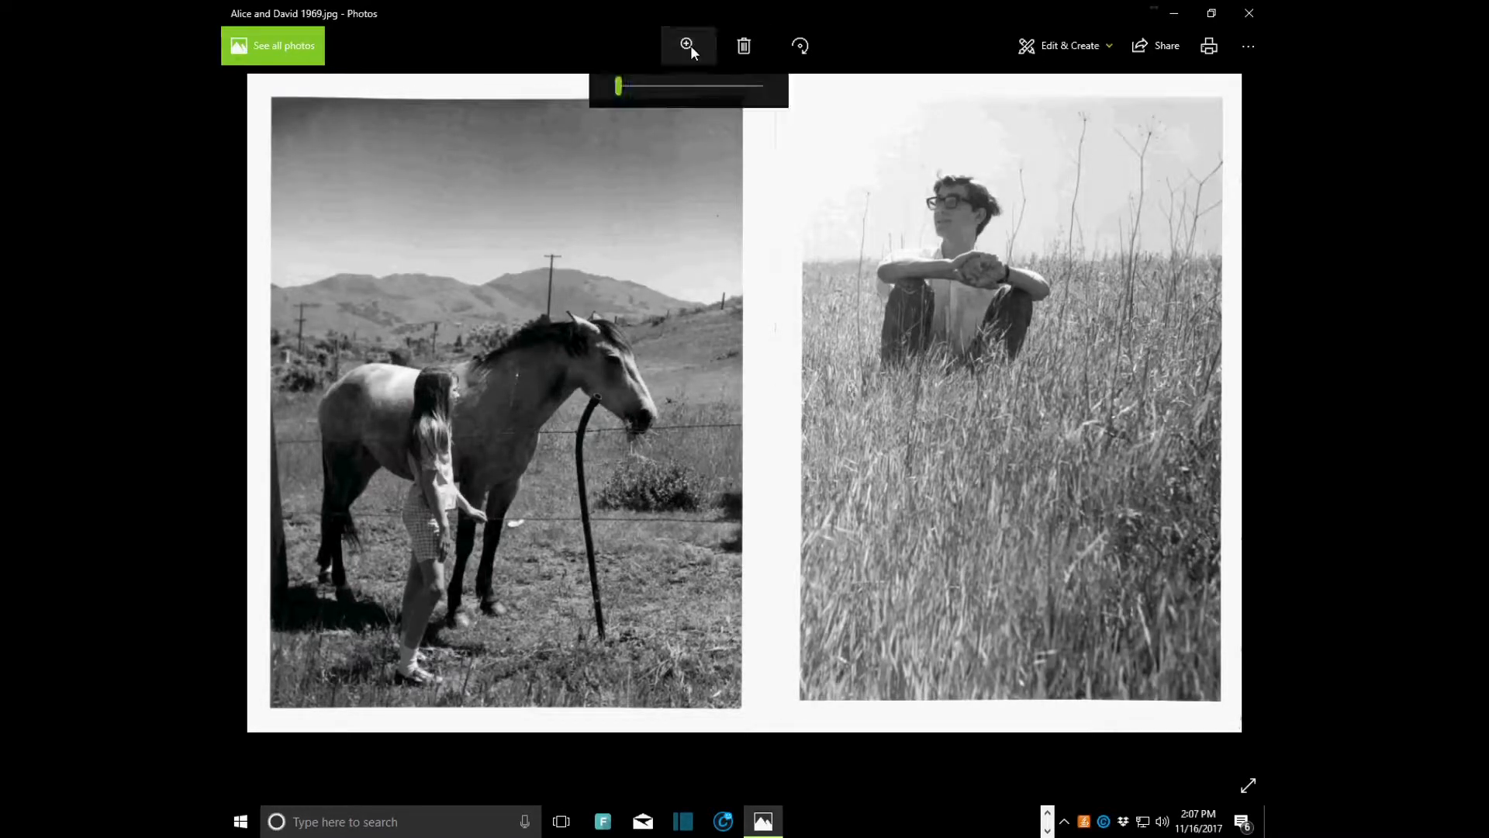
pyautogui.moveTo(627, 87); pyautogui.dragTo(681, 87)
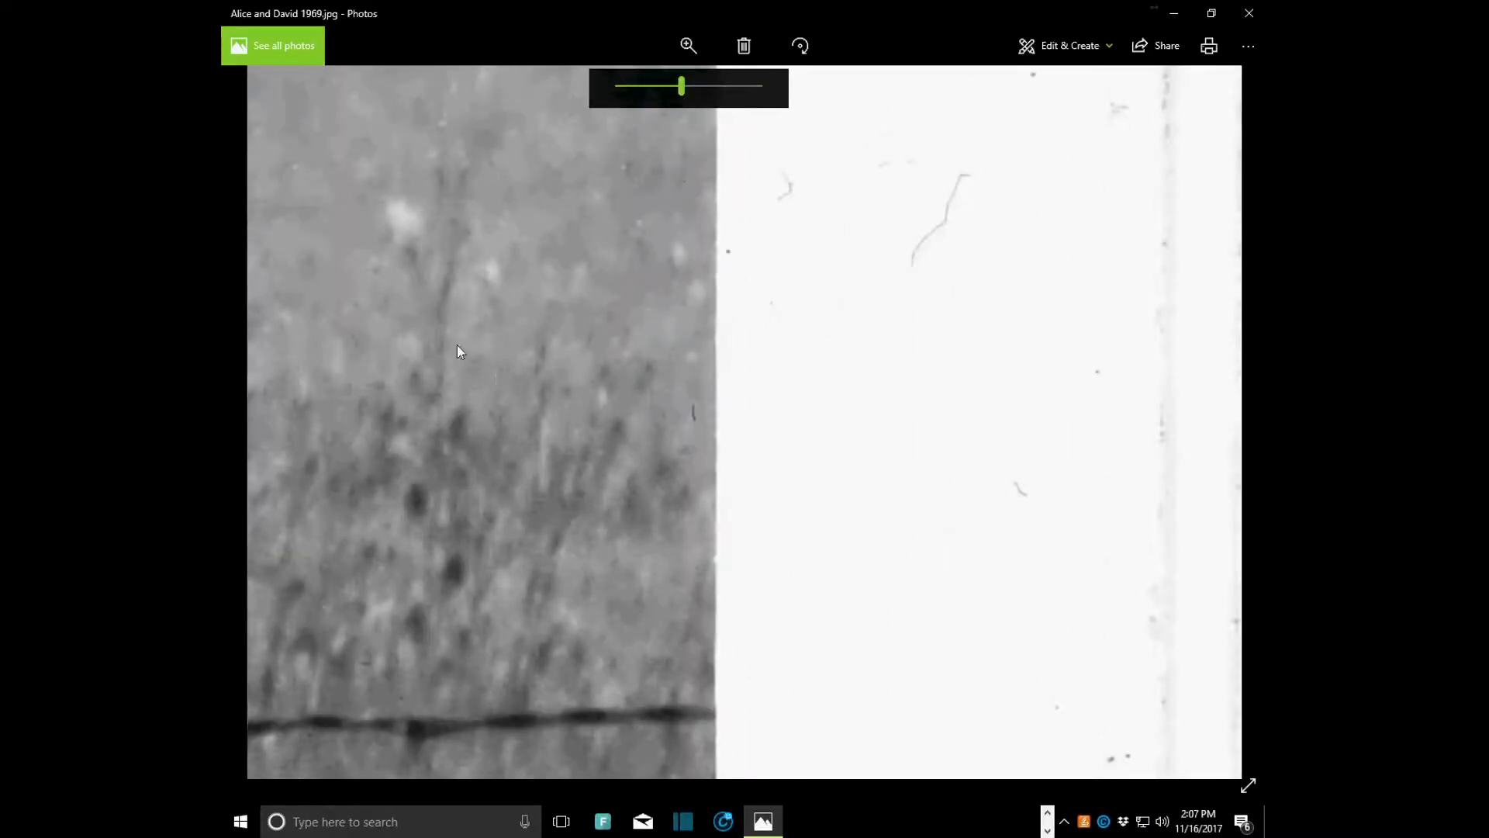
pyautogui.moveTo(412, 343); pyautogui.dragTo(1124, 409)
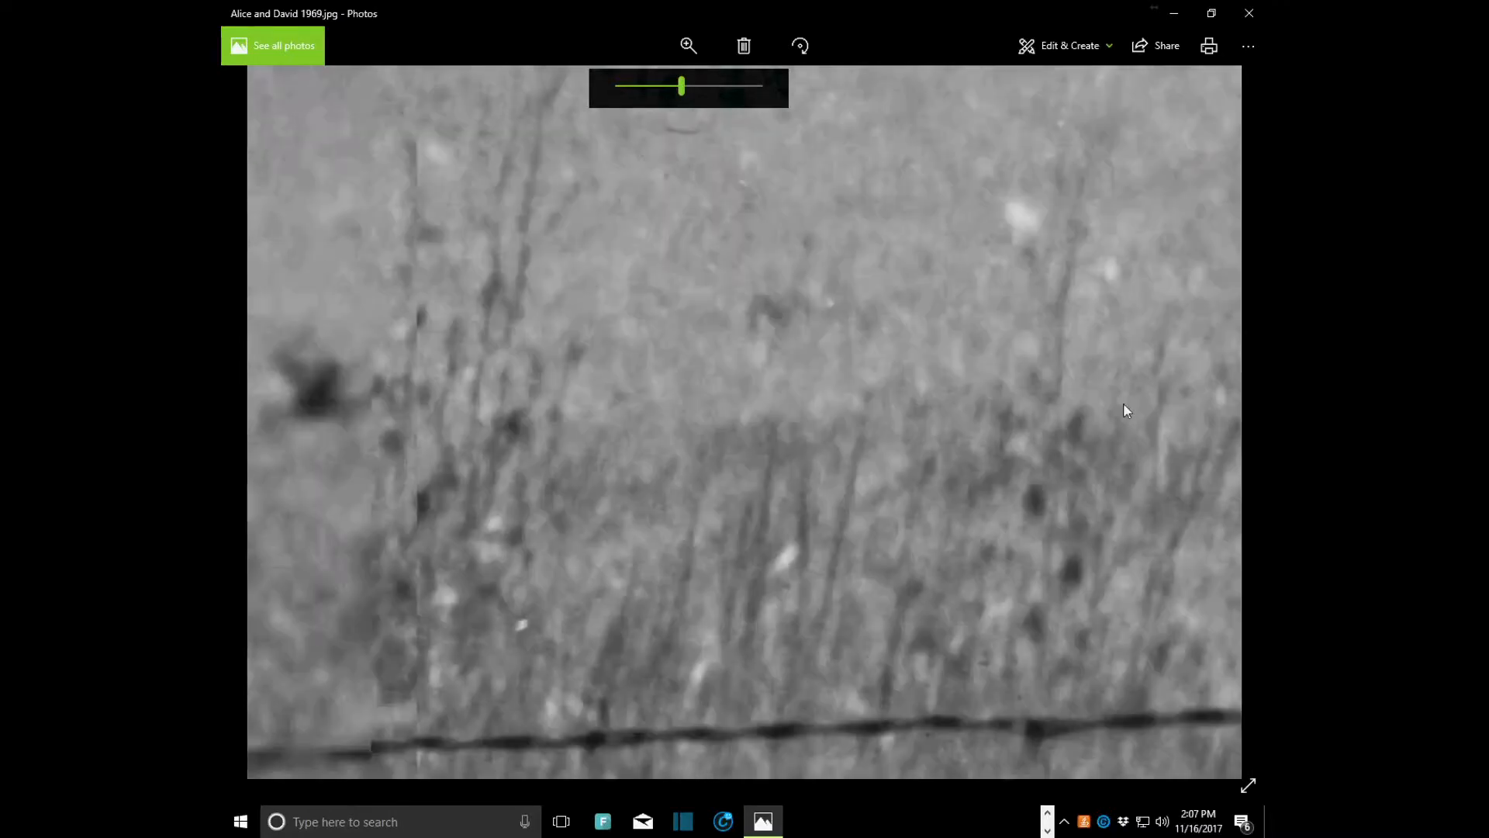
pyautogui.moveTo(363, 391); pyautogui.dragTo(1039, 436)
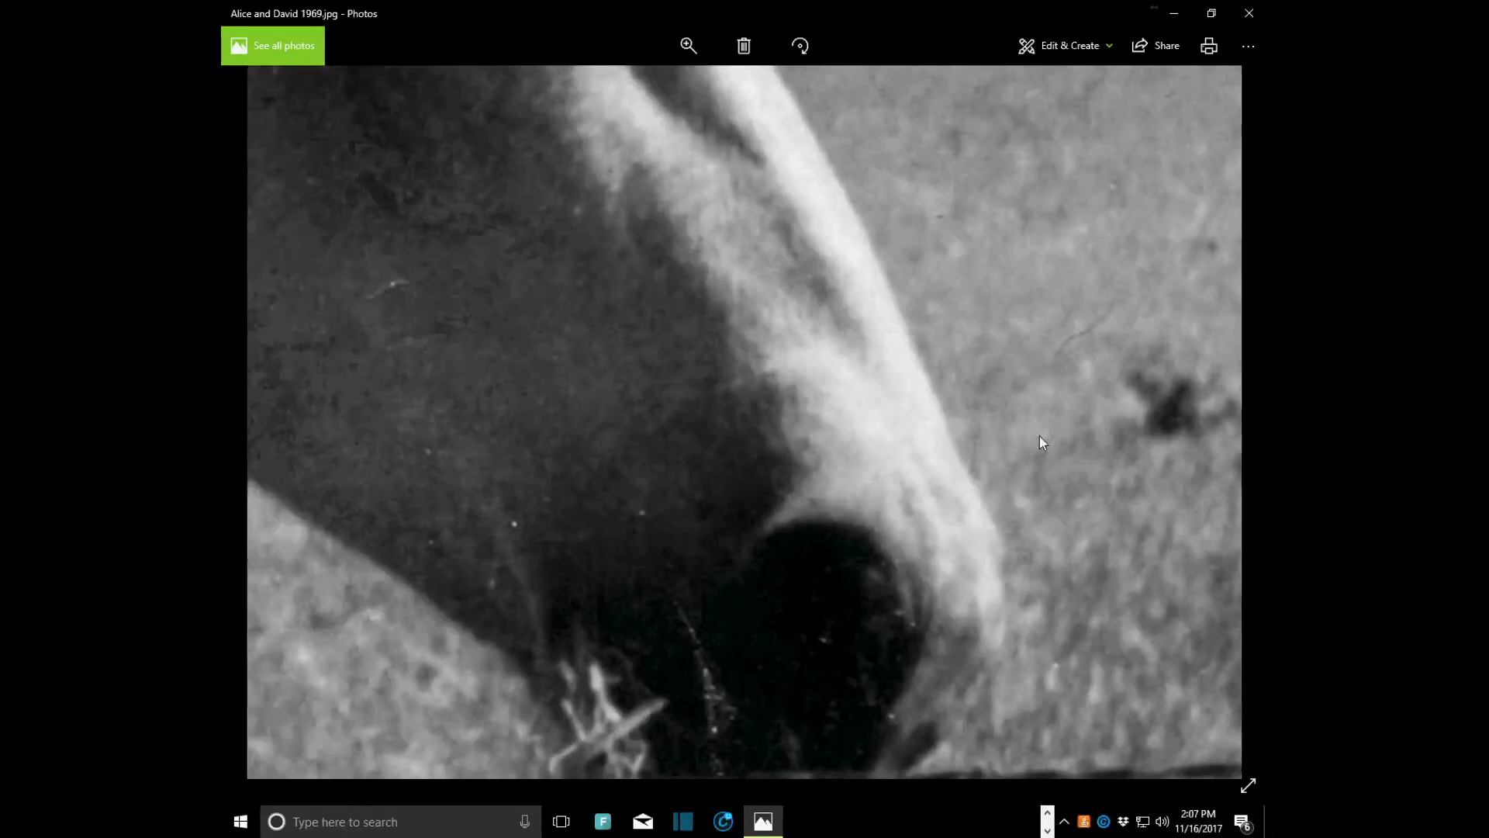
pyautogui.moveTo(367, 352); pyautogui.dragTo(1131, 383)
pyautogui.moveTo(490, 411); pyautogui.dragTo(587, 384)
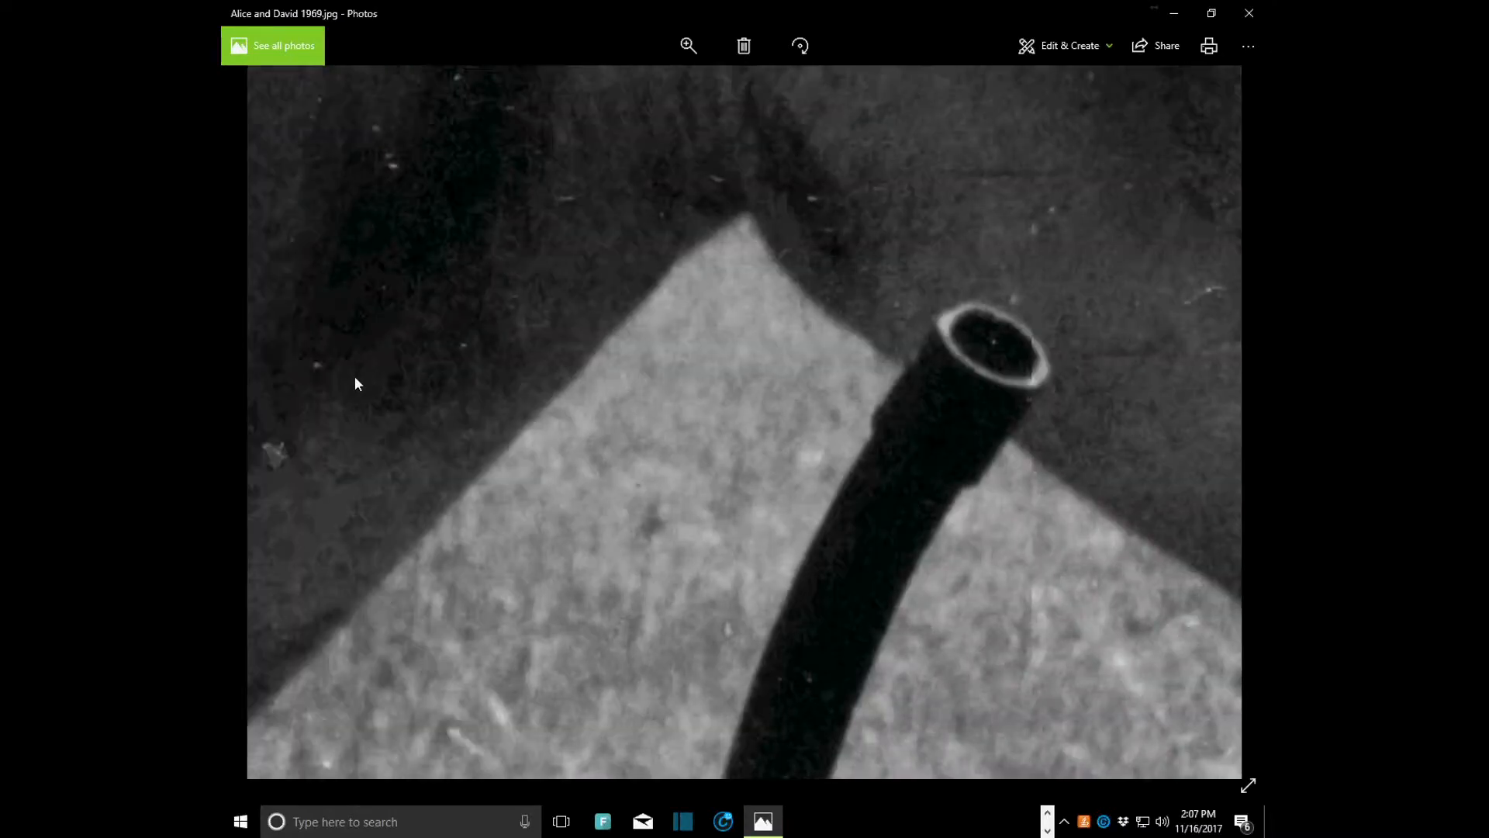
pyautogui.moveTo(355, 383); pyautogui.dragTo(1114, 403)
pyautogui.moveTo(306, 362)
pyautogui.mouseDown()
pyautogui.moveTo(693, 396)
pyautogui.moveTo(1036, 392)
pyautogui.mouseUp()
pyautogui.moveTo(350, 393); pyautogui.dragTo(1153, 404)
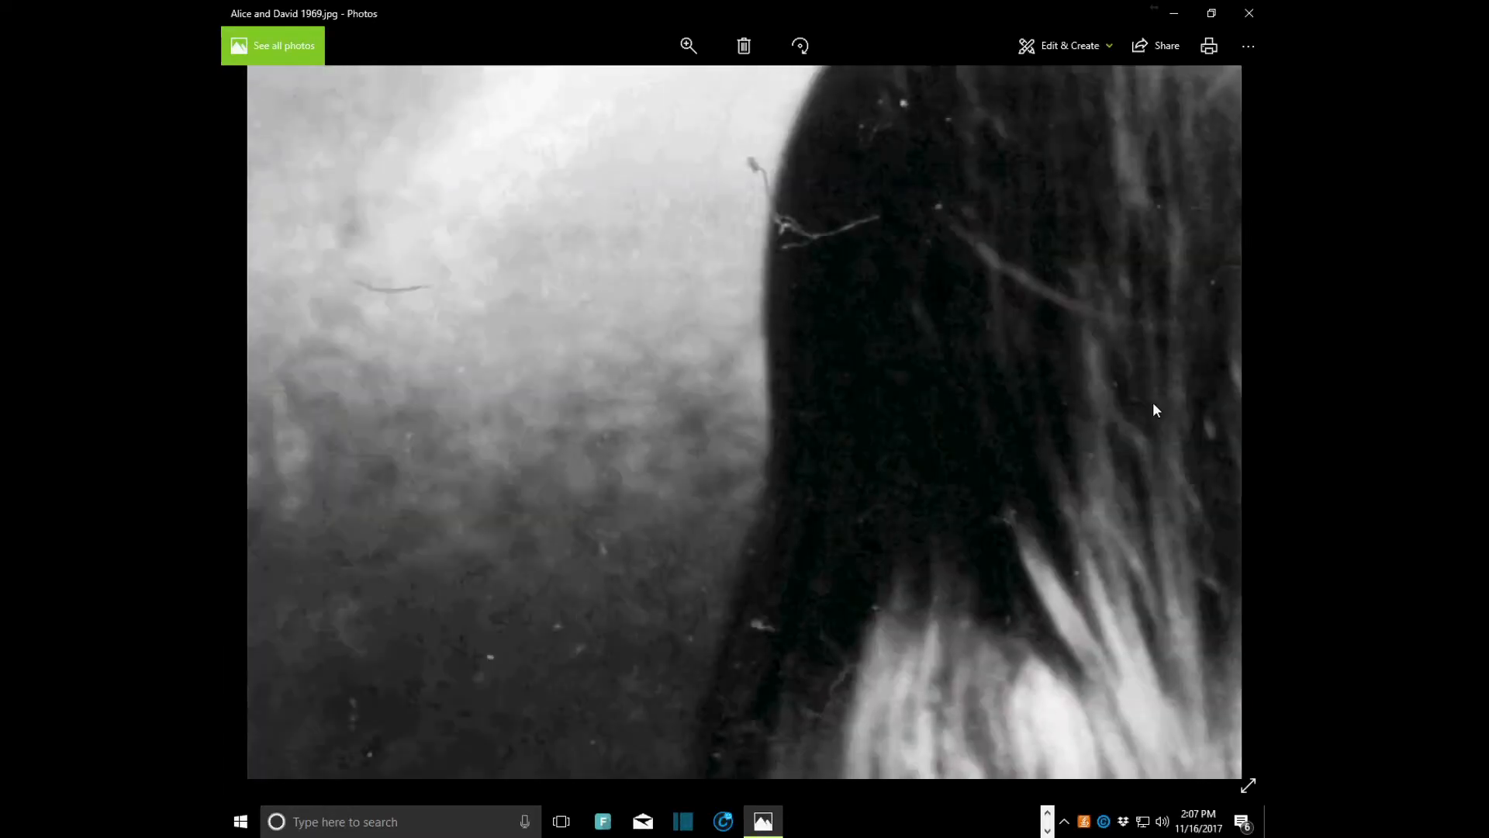
pyautogui.moveTo(315, 405); pyautogui.dragTo(1097, 412)
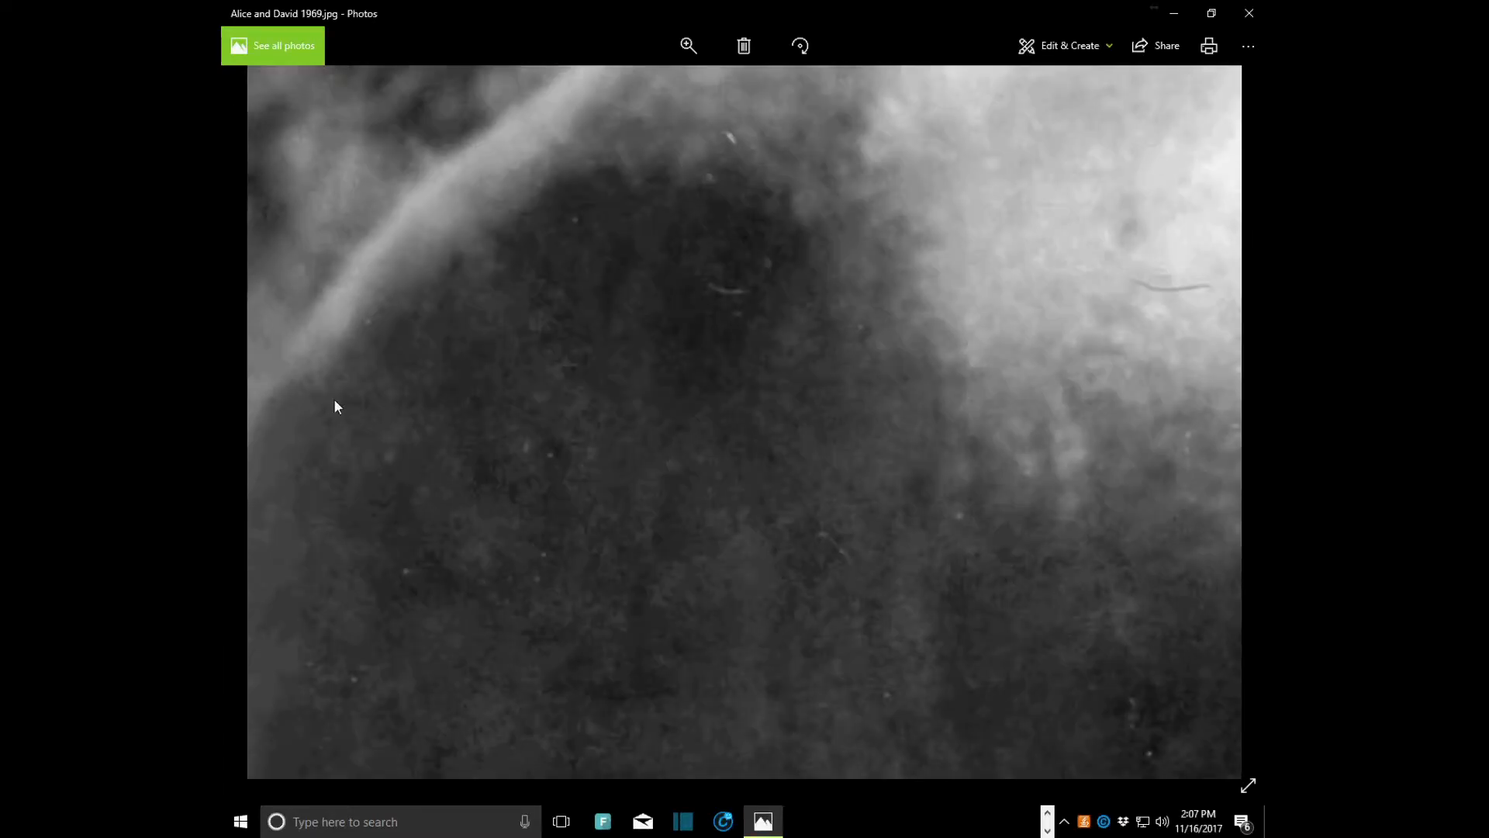
pyautogui.moveTo(335, 405)
pyautogui.mouseDown()
pyautogui.moveTo(1170, 416)
pyautogui.moveTo(990, 422)
pyautogui.moveTo(1004, 432)
pyautogui.mouseUp()
# Examine the horse picture's sky up close for specks and hairs, from the hills up to its upper-left corner
pyautogui.moveTo(779, 190); pyautogui.dragTo(775, 566)
pyautogui.moveTo(765, 284); pyautogui.dragTo(765, 354)
pyautogui.moveTo(740, 153); pyautogui.dragTo(746, 575)
pyautogui.moveTo(729, 147); pyautogui.dragTo(718, 649)
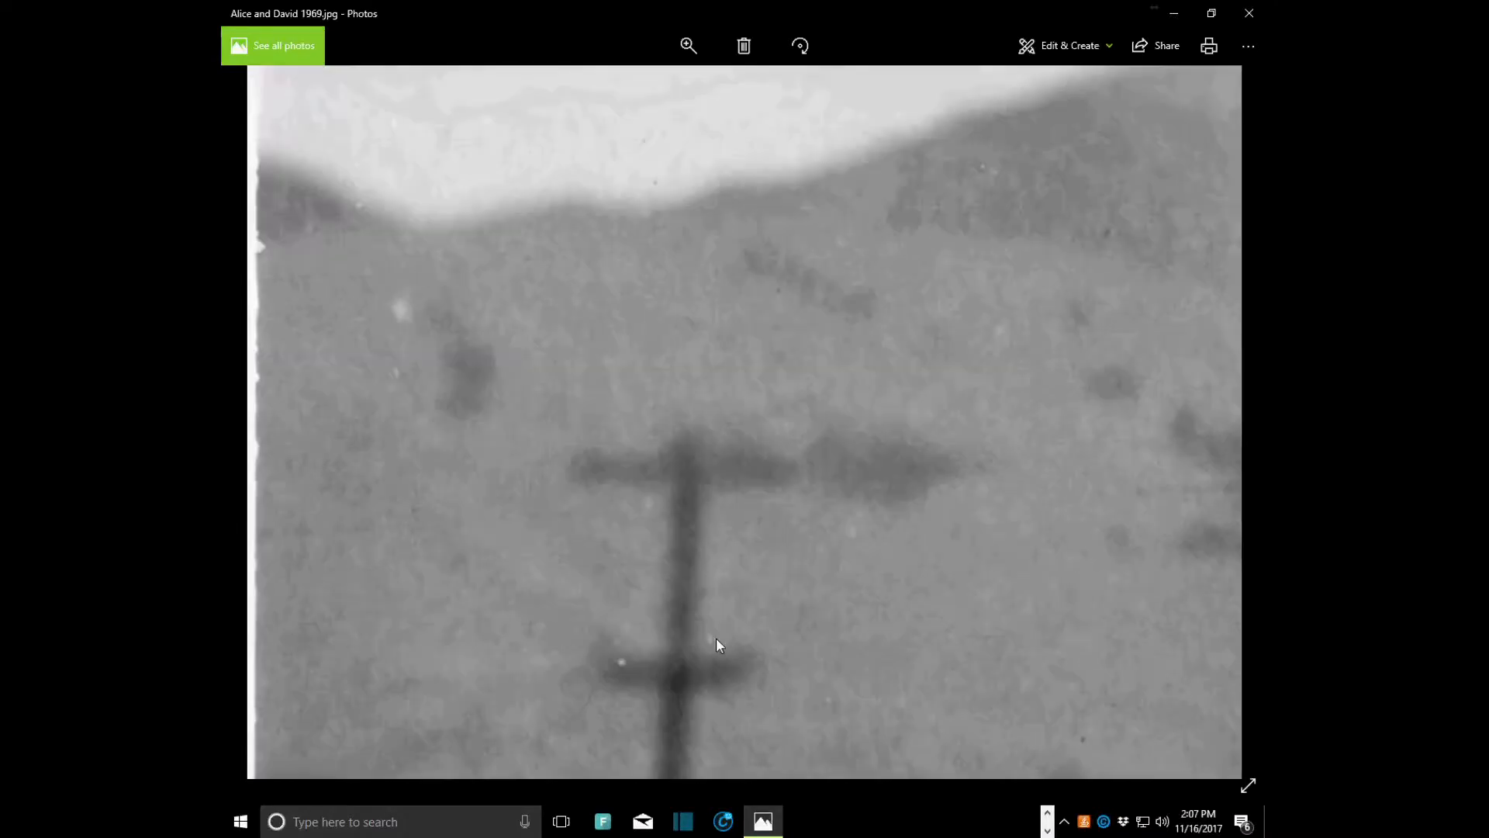
pyautogui.moveTo(695, 152); pyautogui.dragTo(703, 698)
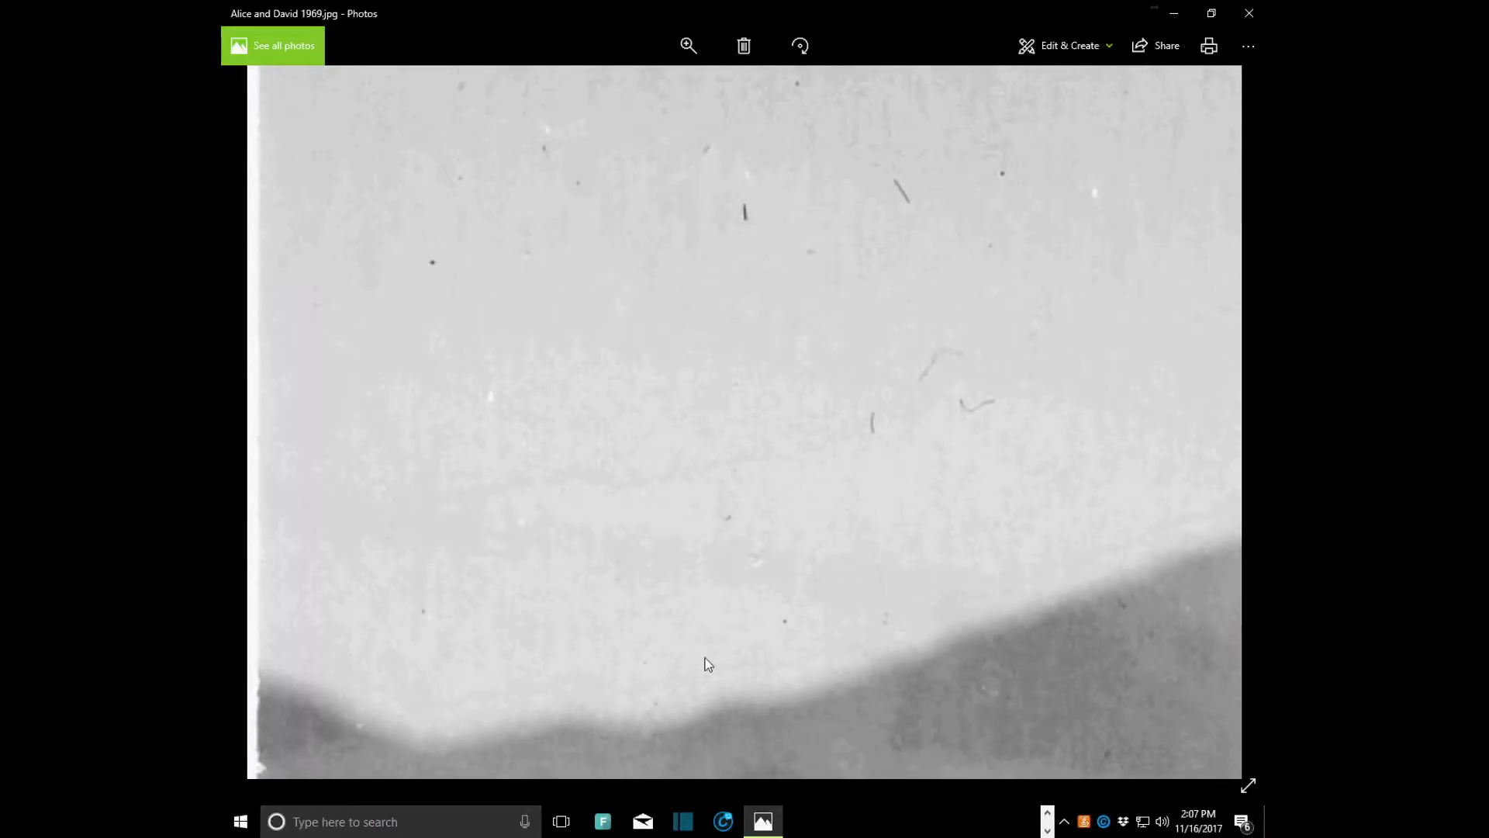
pyautogui.moveTo(665, 206); pyautogui.dragTo(700, 411)
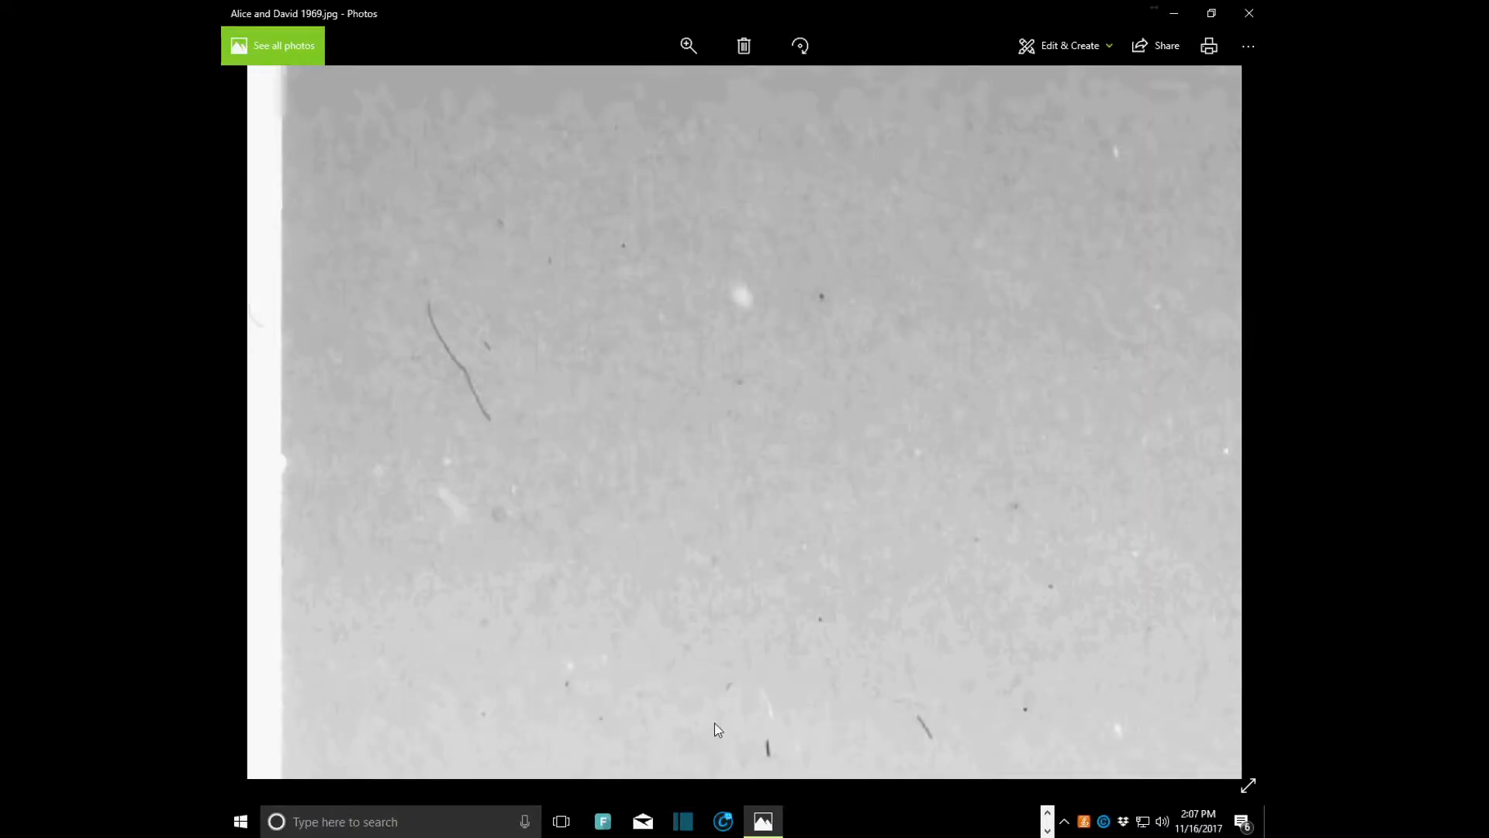
pyautogui.moveTo(599, 173); pyautogui.dragTo(602, 602)
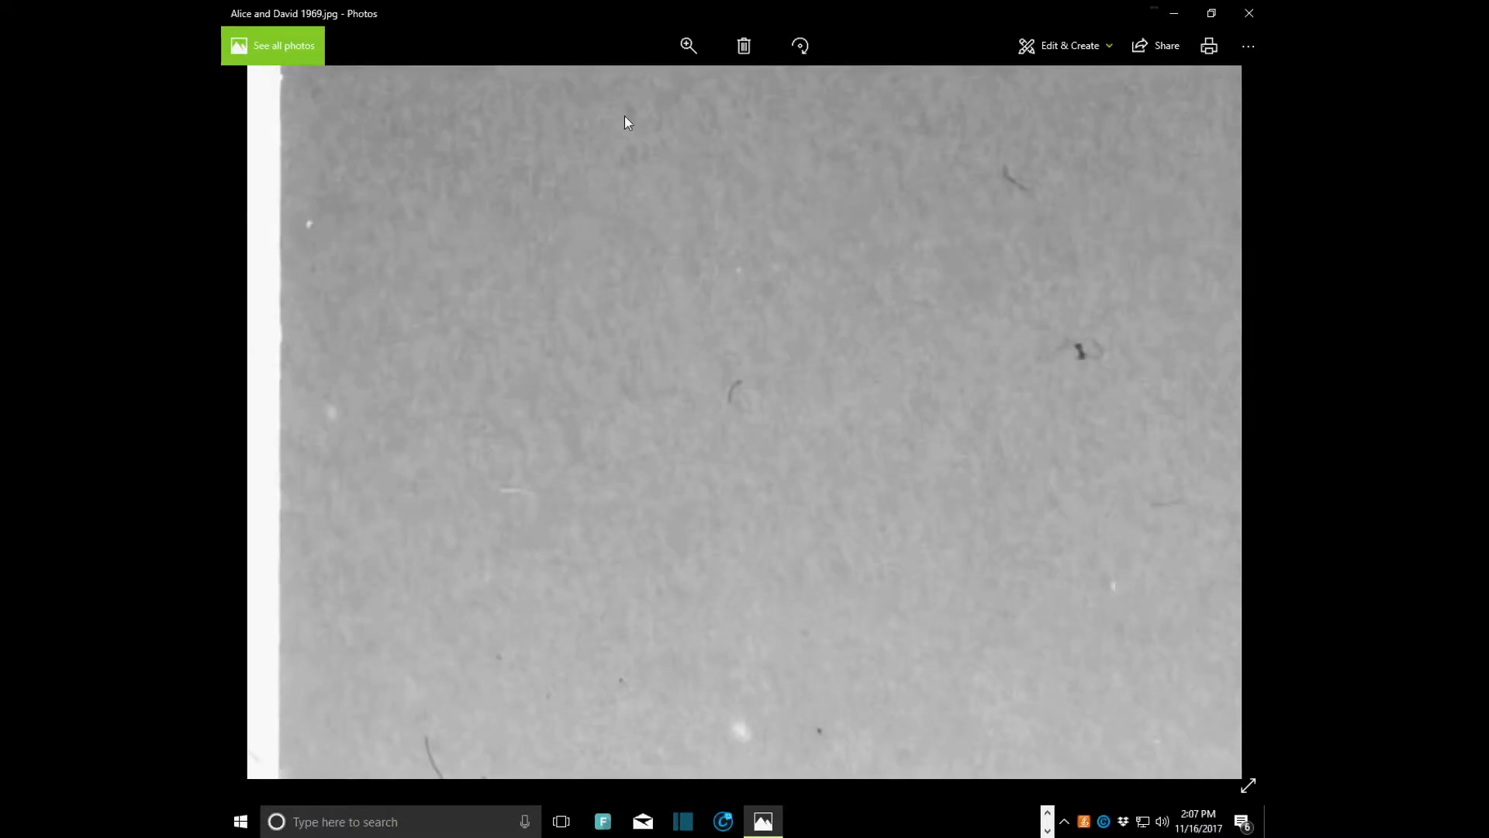
pyautogui.moveTo(626, 120); pyautogui.dragTo(606, 578)
pyautogui.moveTo(664, 179); pyautogui.dragTo(645, 499)
pyautogui.moveTo(661, 149); pyautogui.dragTo(649, 475)
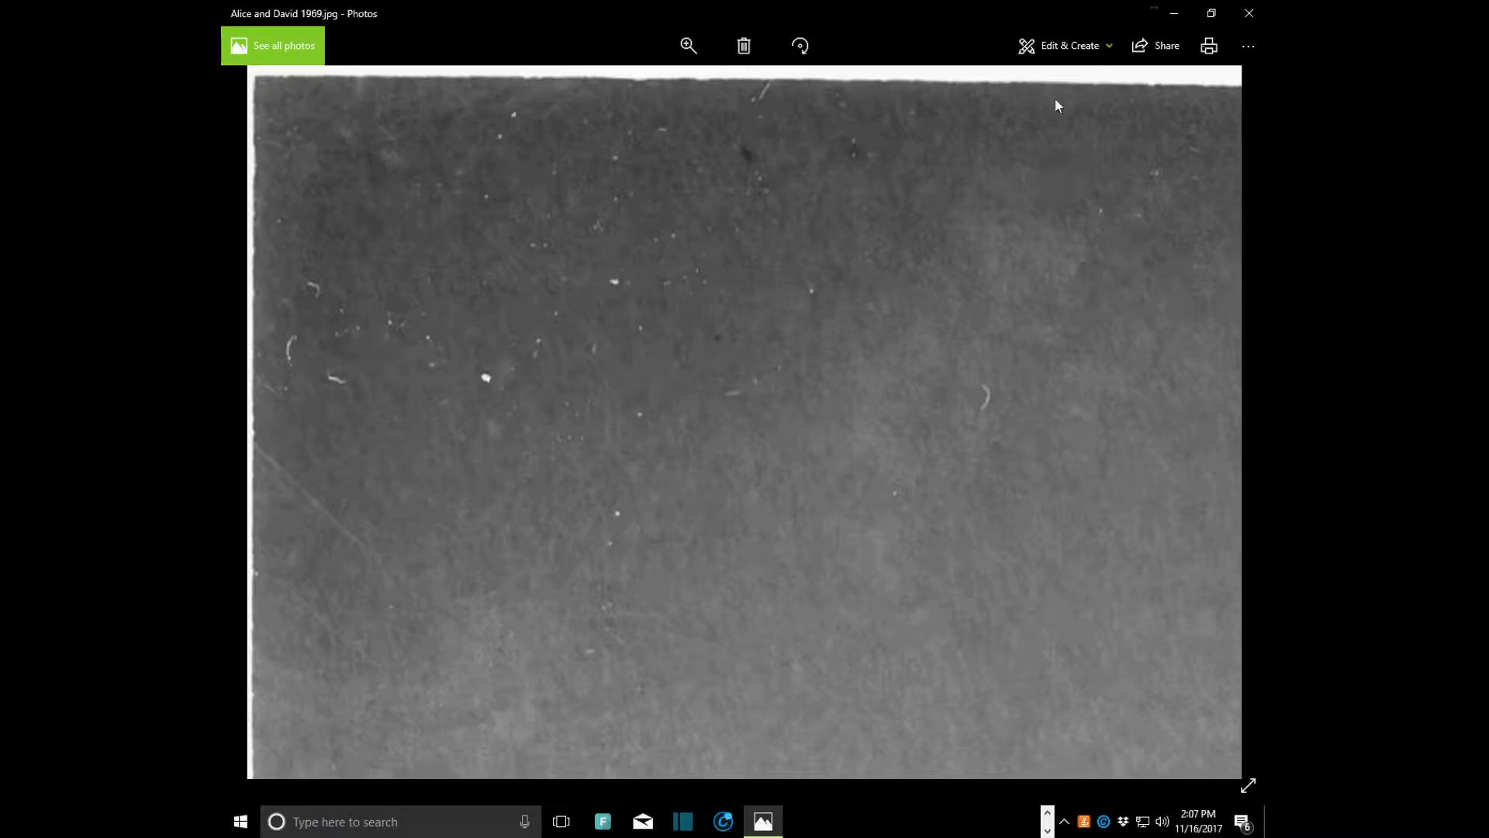
# Open the scan for editing and look over the Enhance and Adjust options
pyautogui.click(1071, 48)
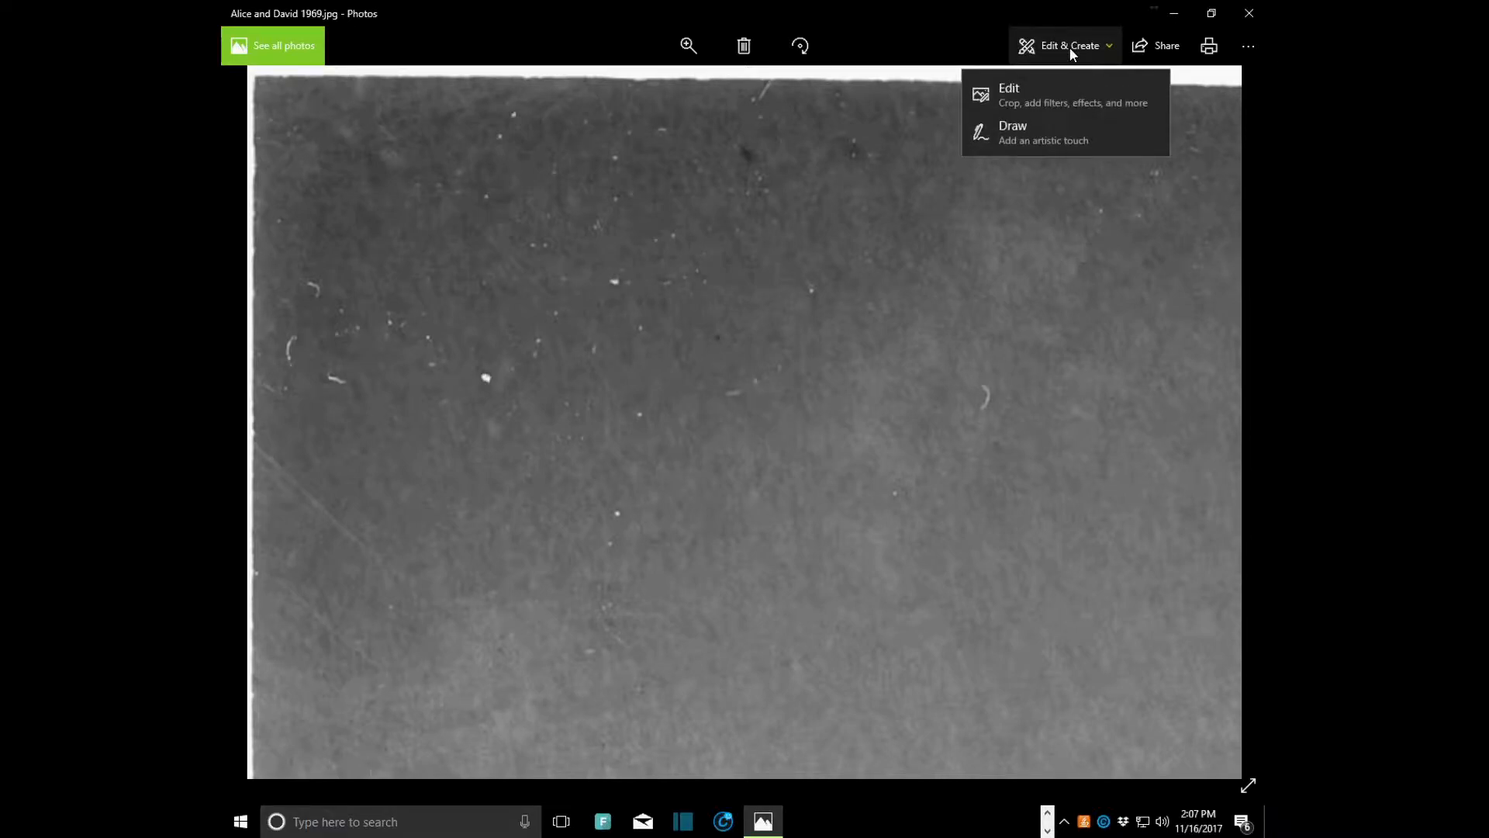
pyautogui.click(1036, 94)
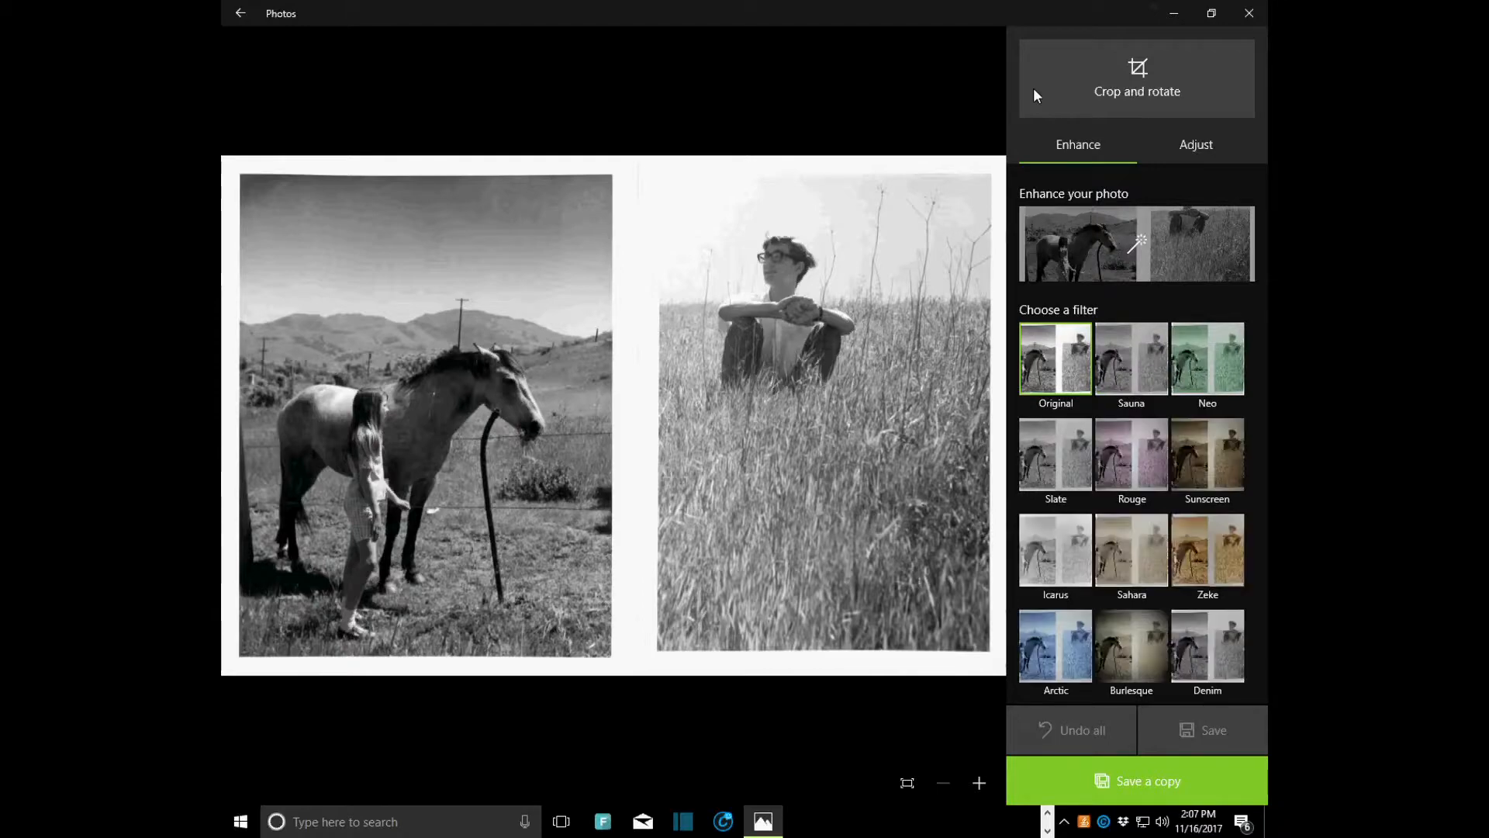
pyautogui.click(1197, 145)
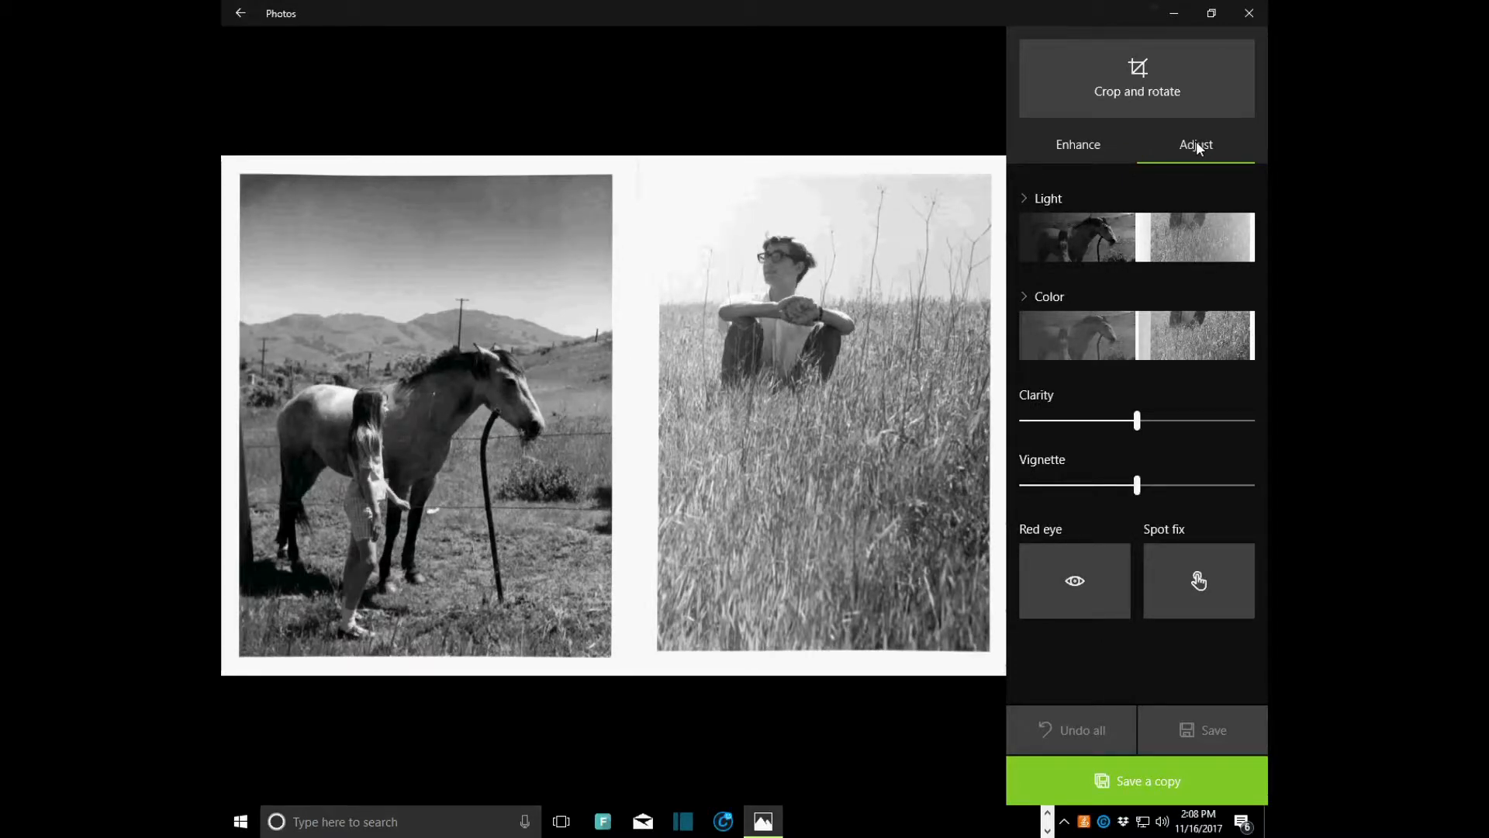
pyautogui.click(1066, 148)
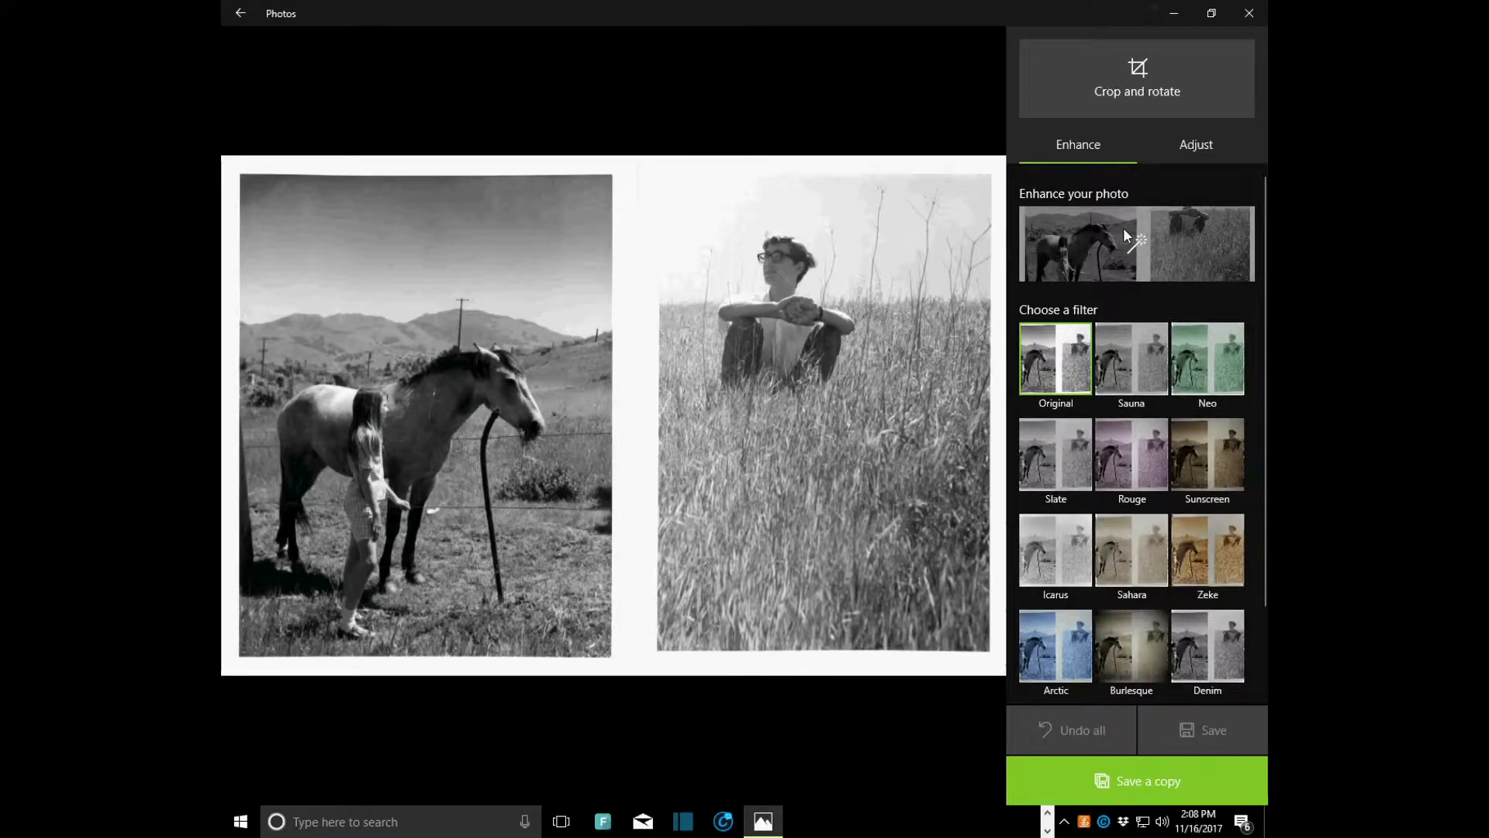
pyautogui.click(1182, 149)
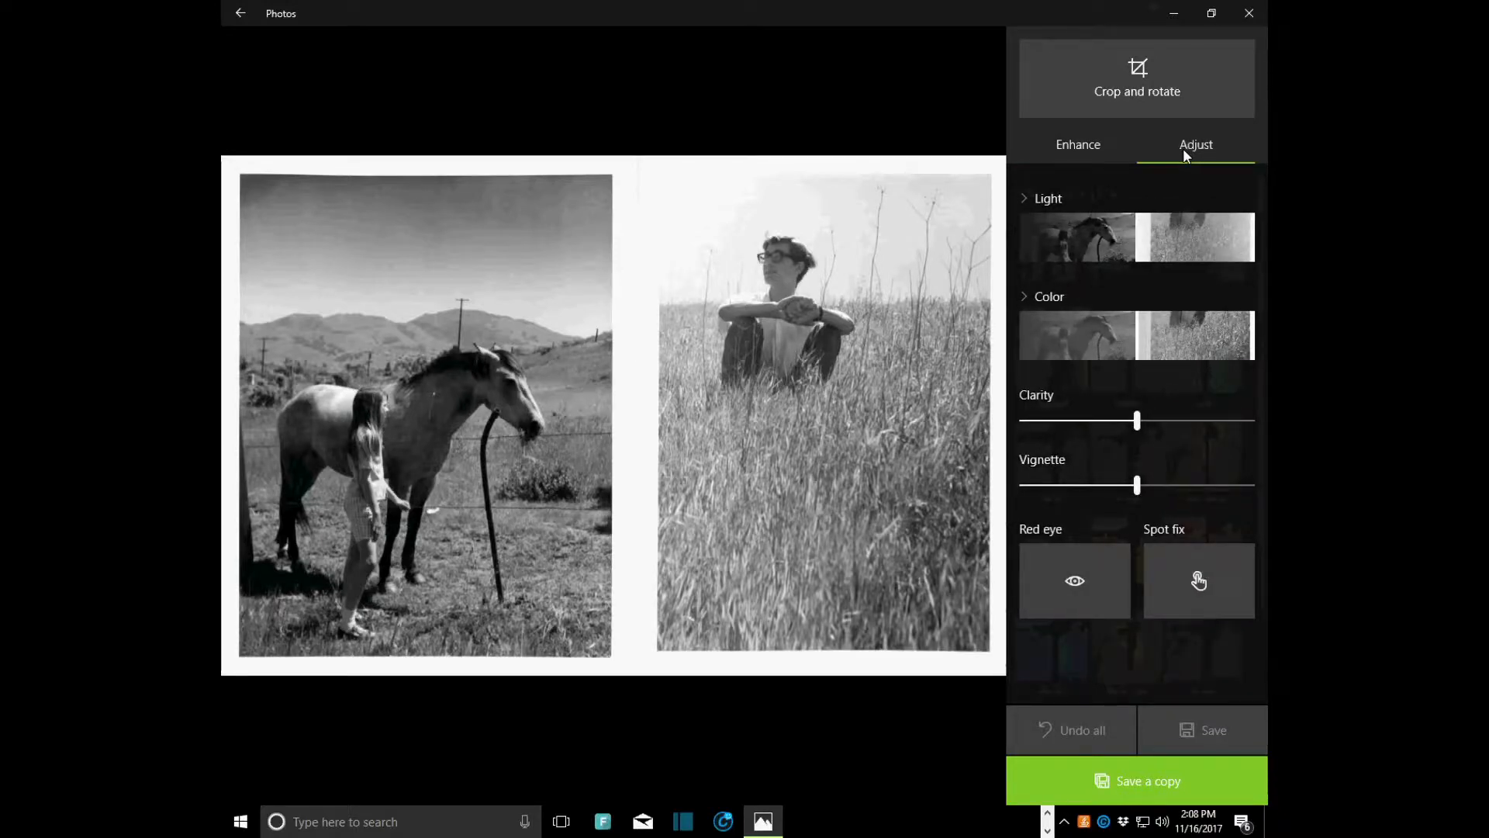
# Remove the white specks and scratches from the dark upper-left corner of the horse picture's sky with Spot fix
pyautogui.click(1200, 587)
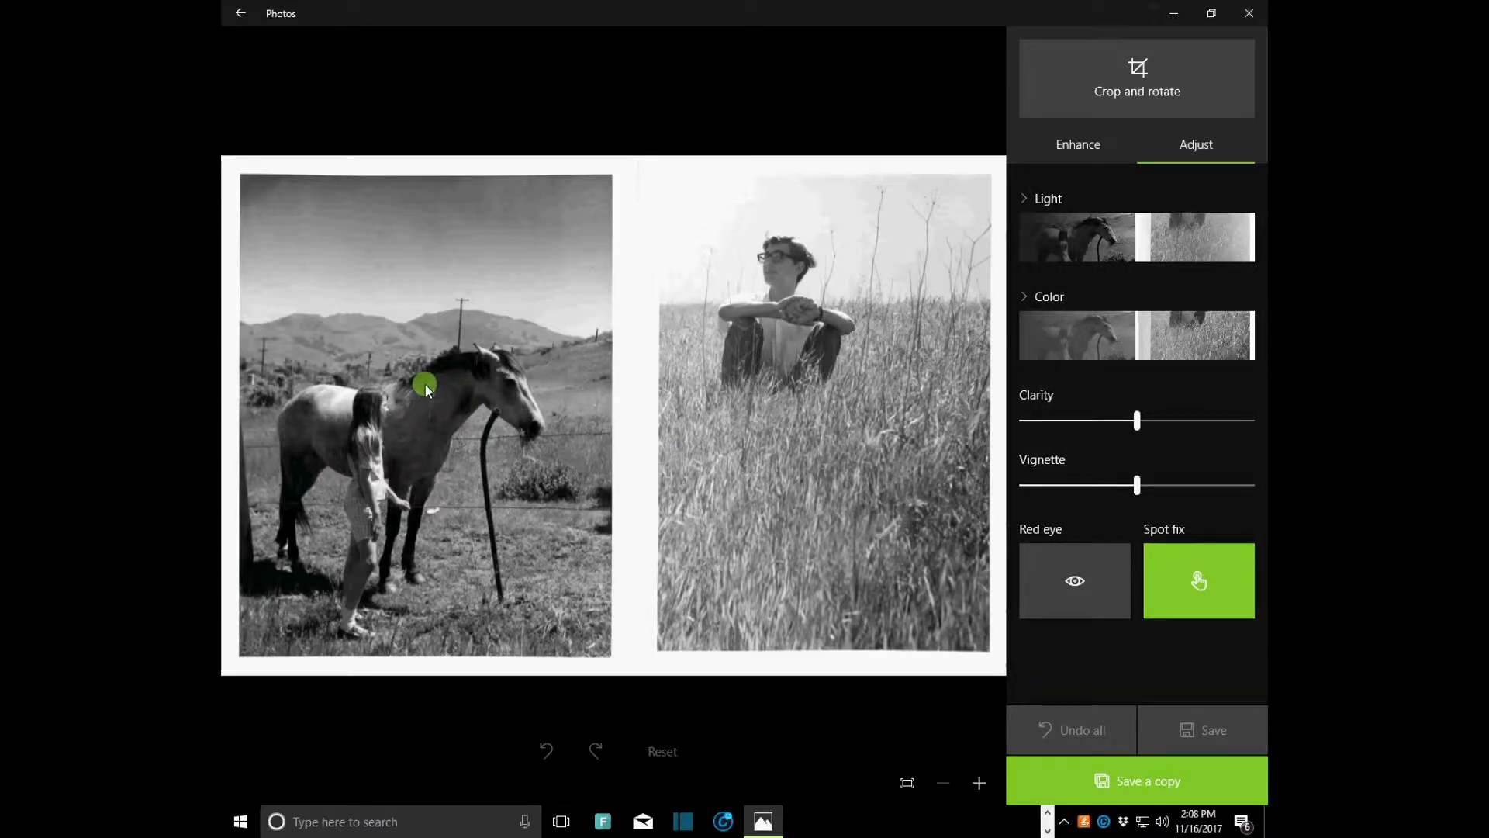
pyautogui.click(979, 783)
pyautogui.click(979, 782)
pyautogui.click(980, 783)
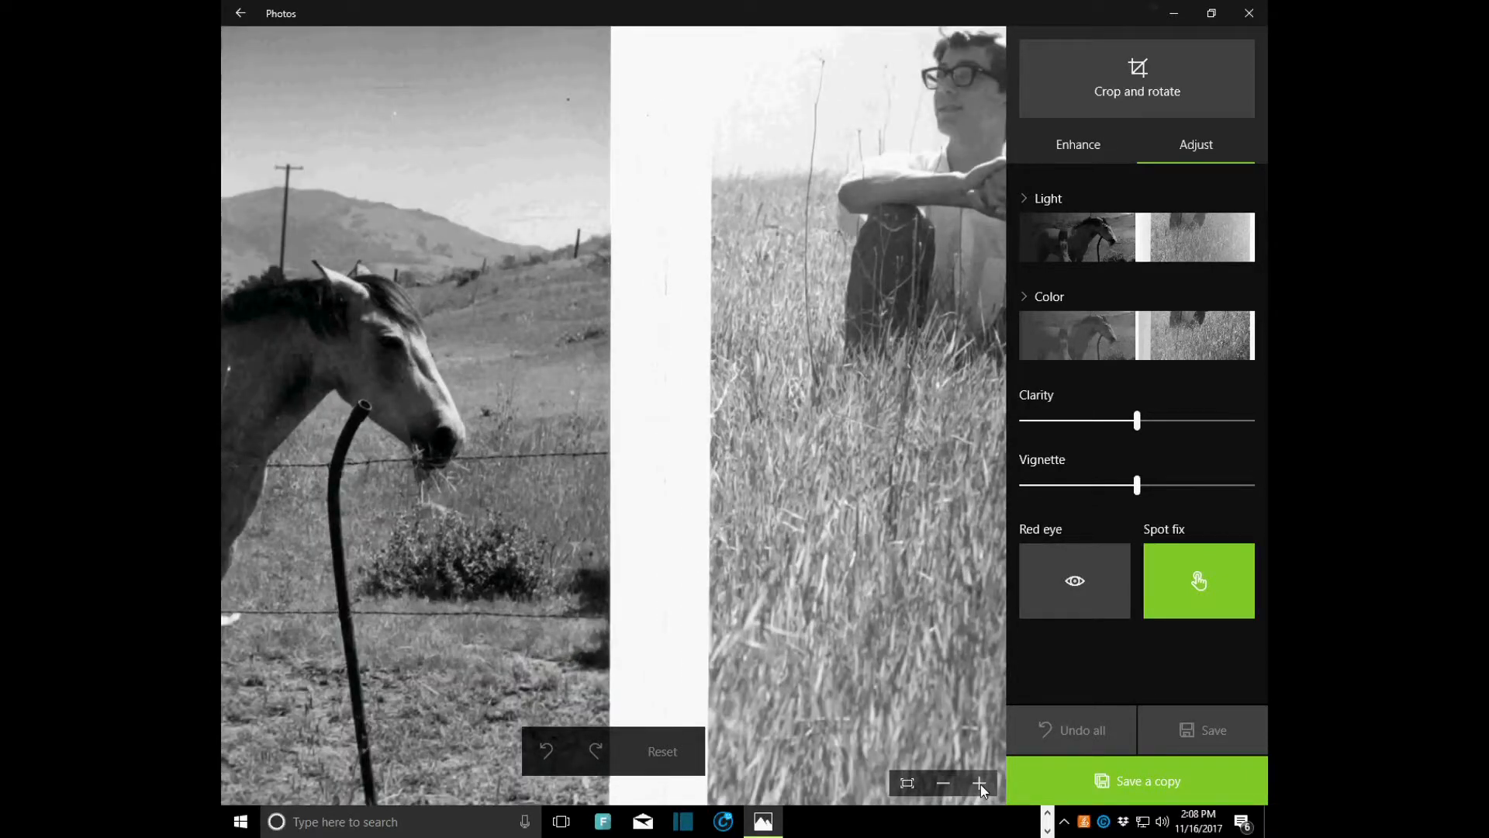
pyautogui.click(980, 783)
pyautogui.click(980, 783)
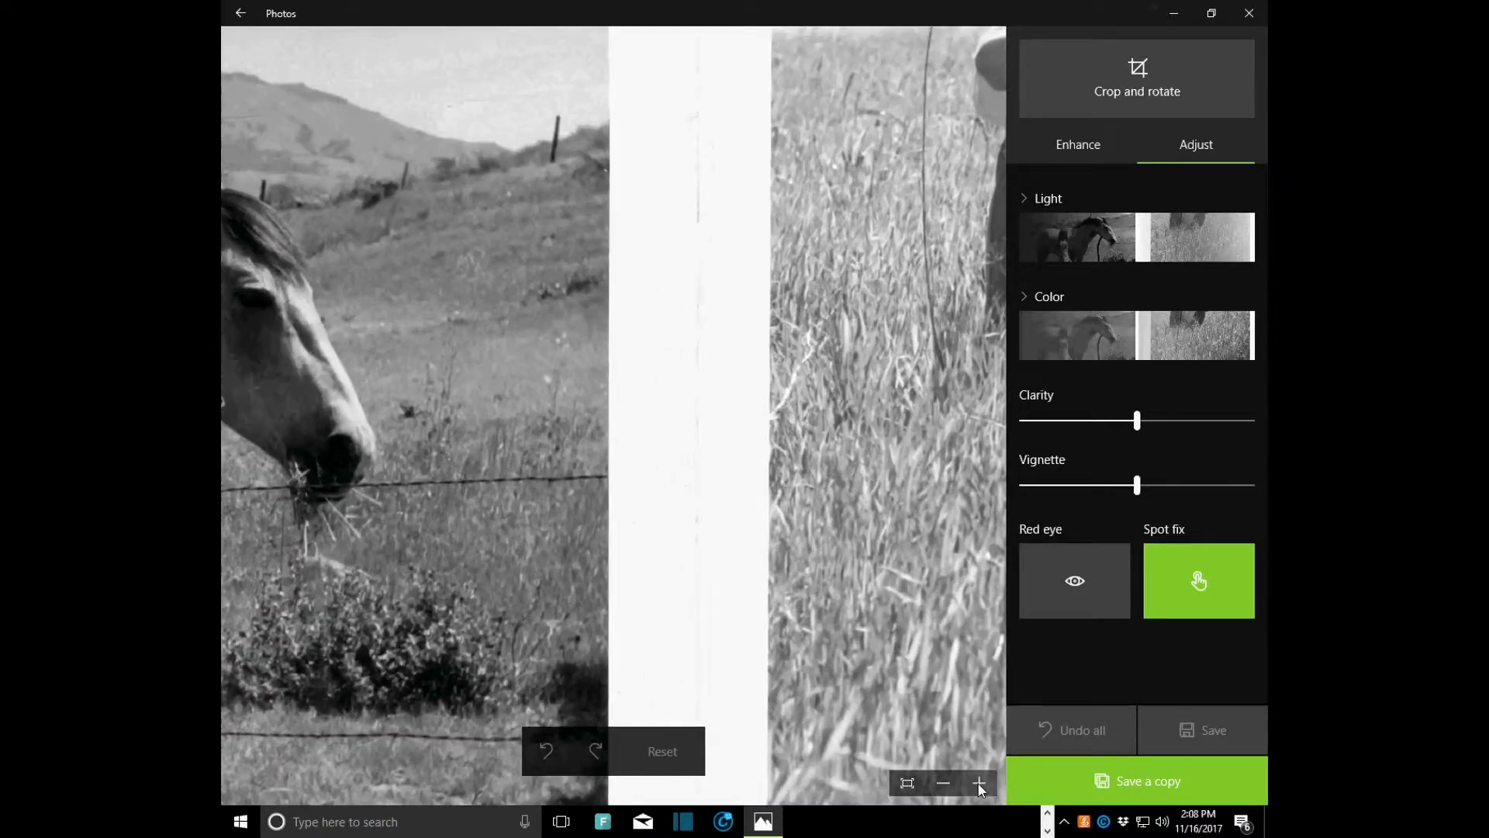
pyautogui.click(1204, 580)
pyautogui.moveTo(426, 244); pyautogui.dragTo(702, 415)
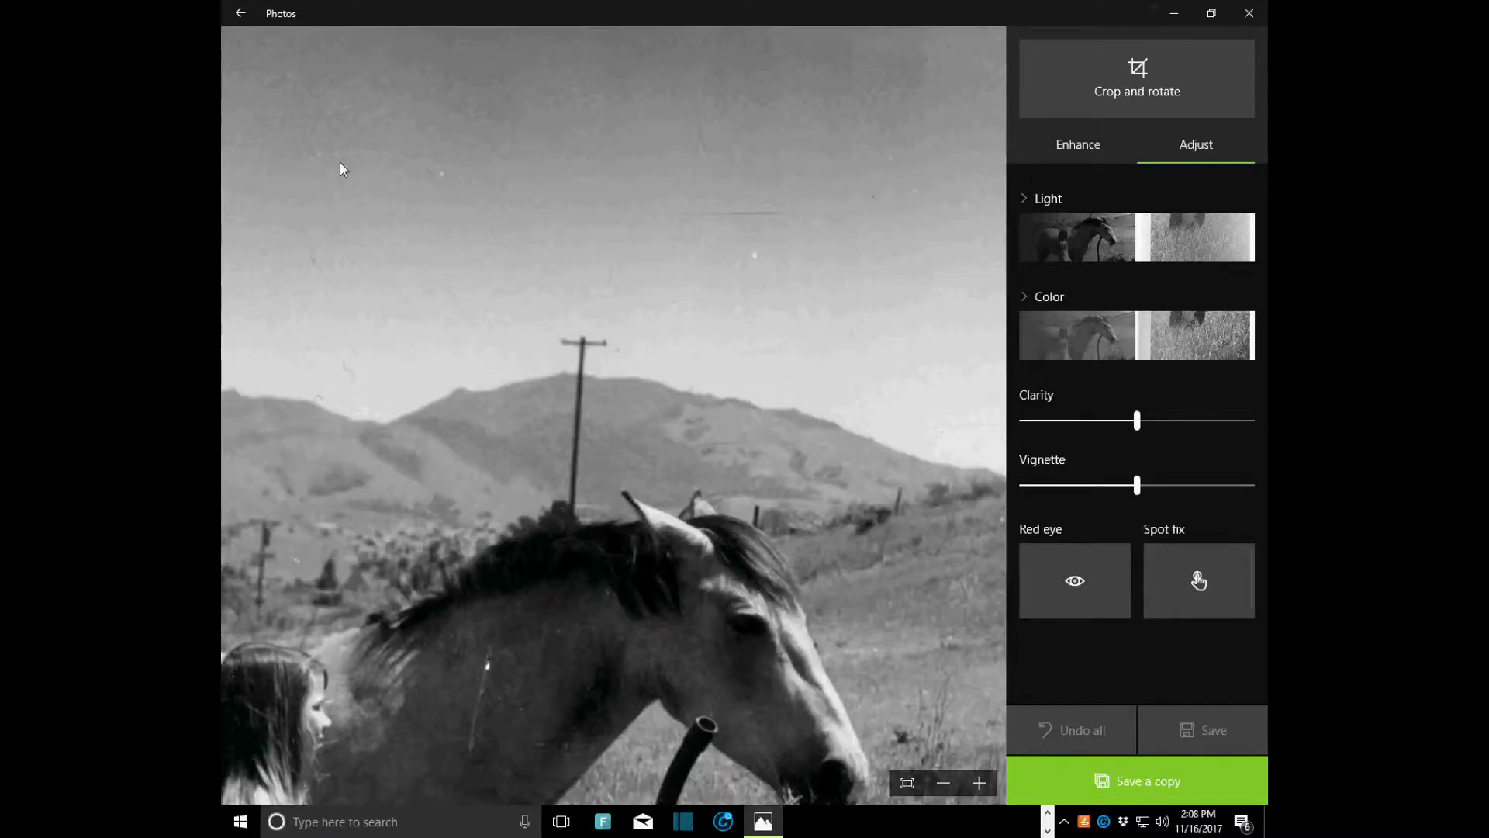
pyautogui.moveTo(342, 167); pyautogui.dragTo(595, 312)
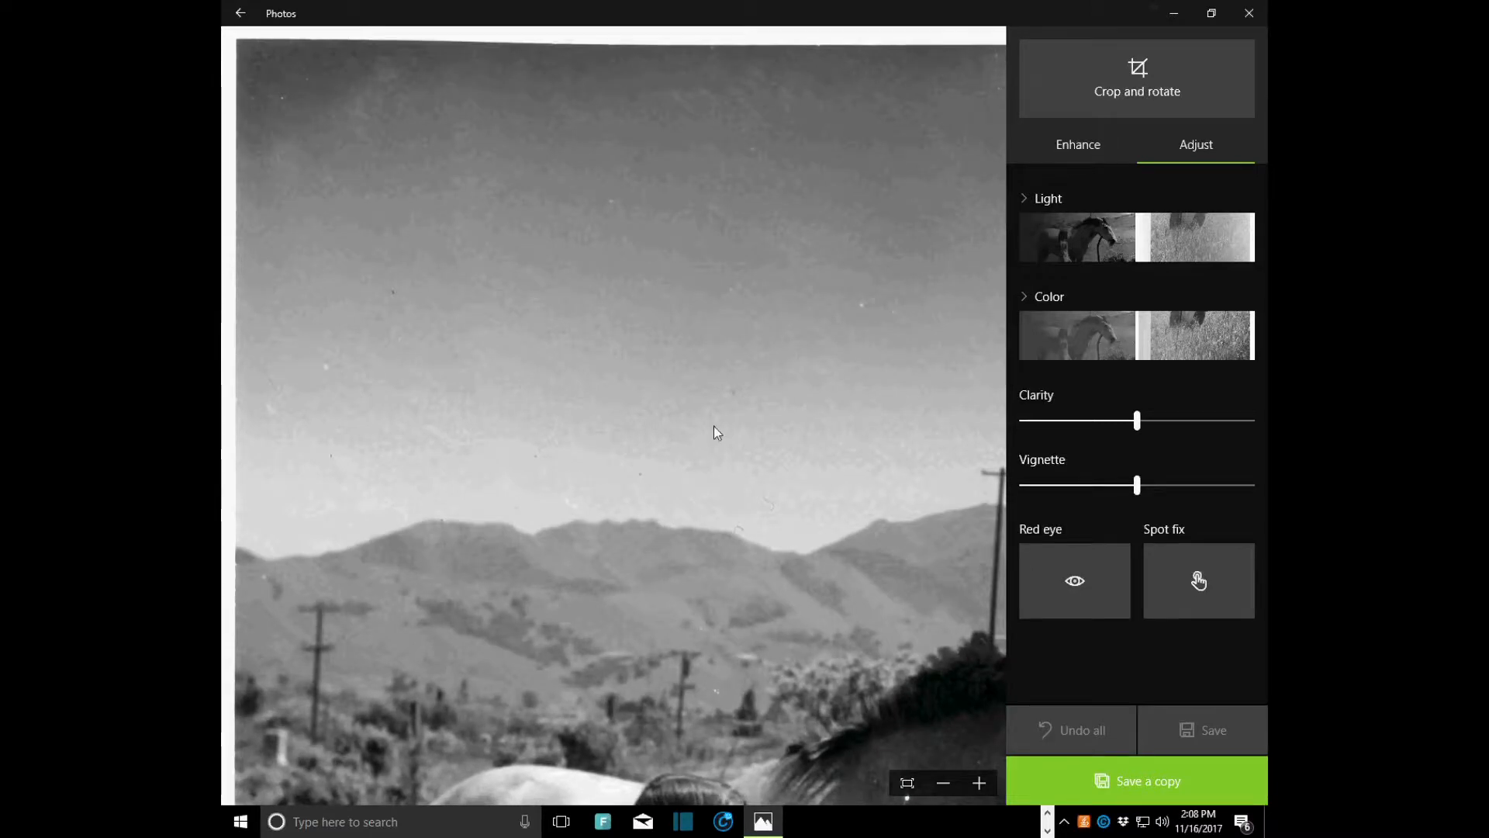
pyautogui.click(980, 784)
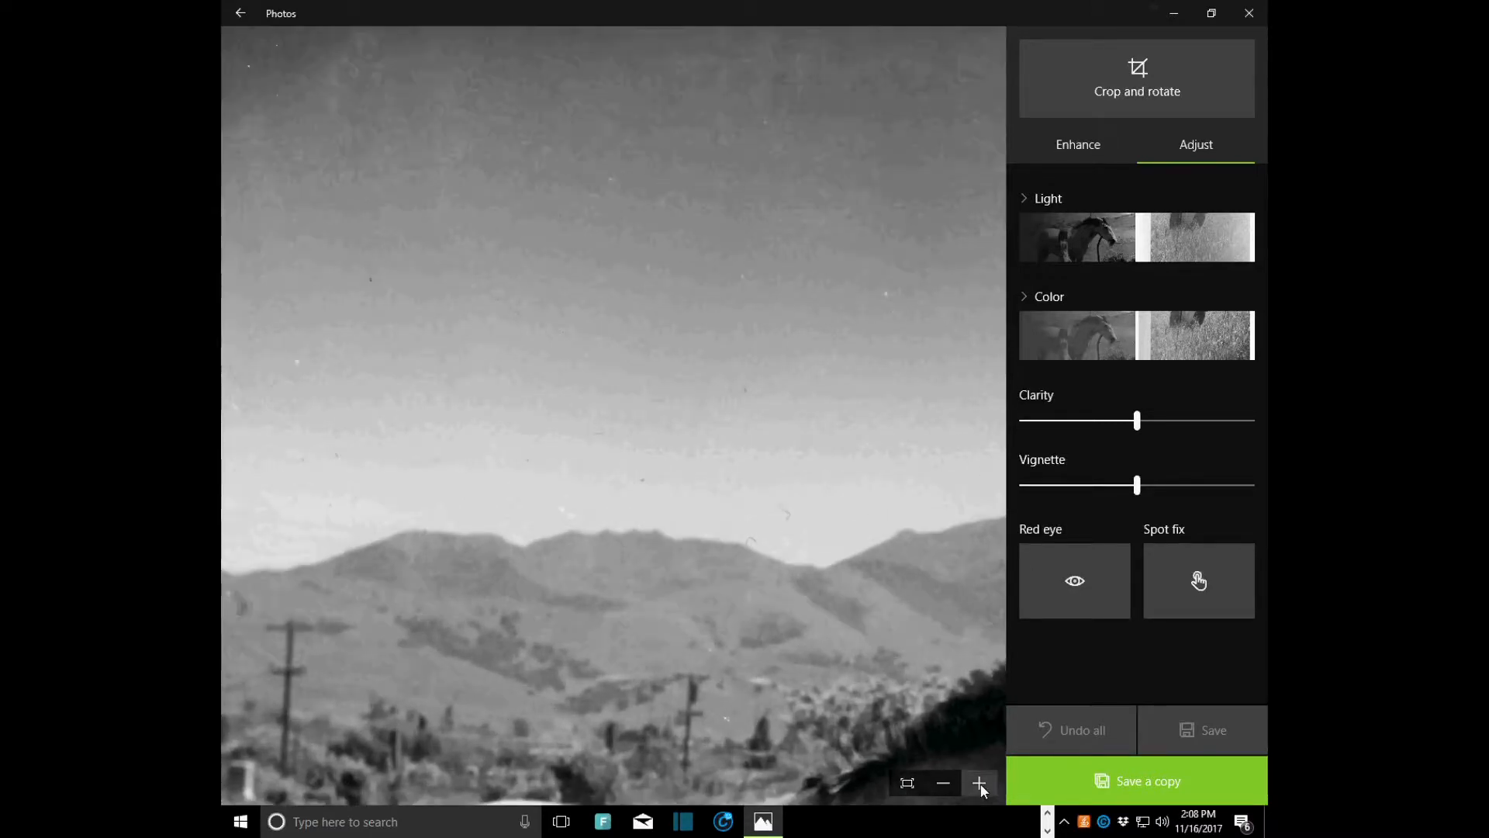
pyautogui.click(980, 783)
pyautogui.click(981, 784)
pyautogui.click(981, 784)
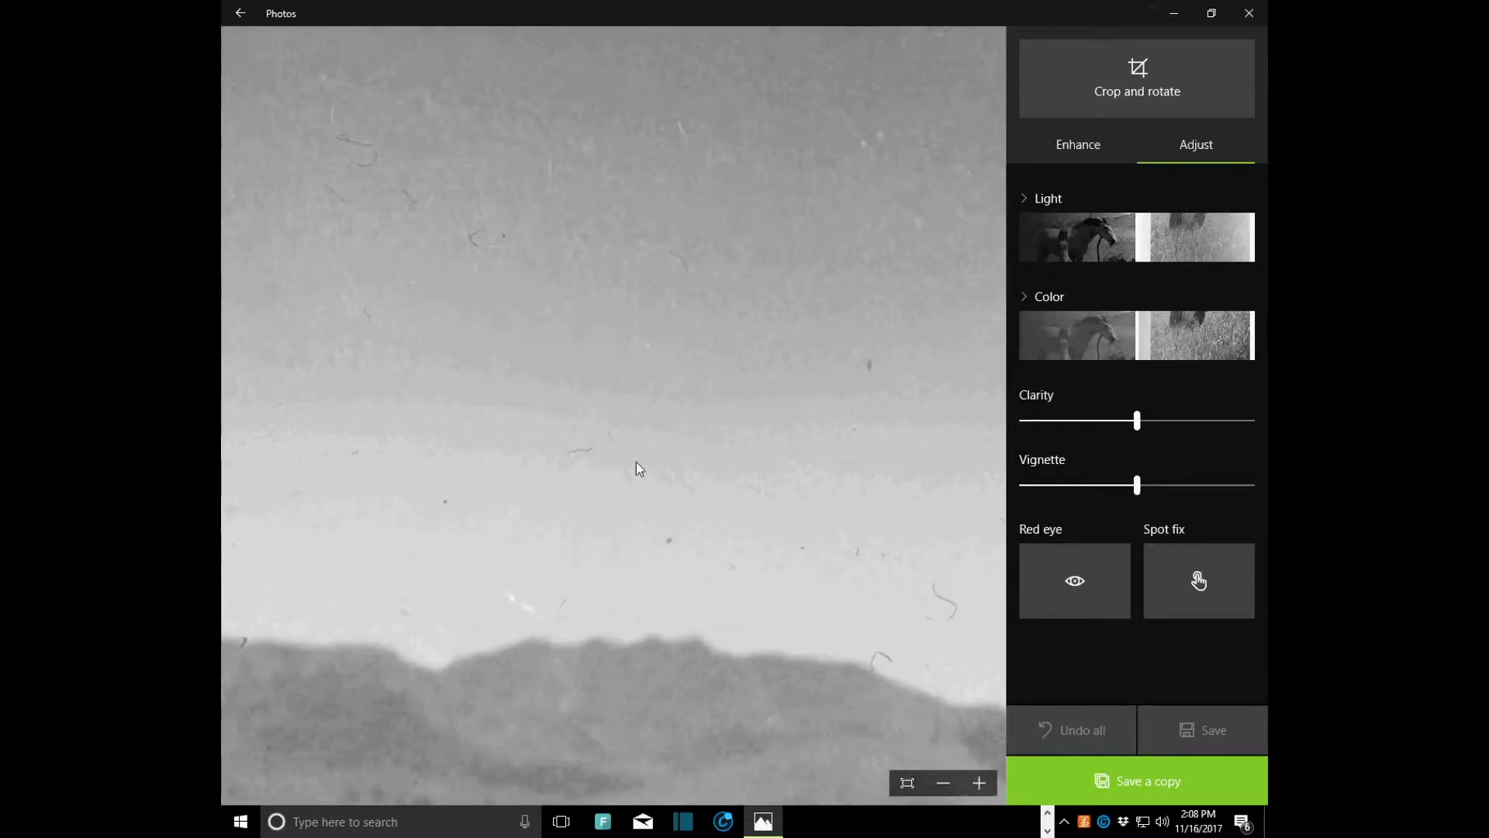
pyautogui.moveTo(456, 259); pyautogui.dragTo(815, 621)
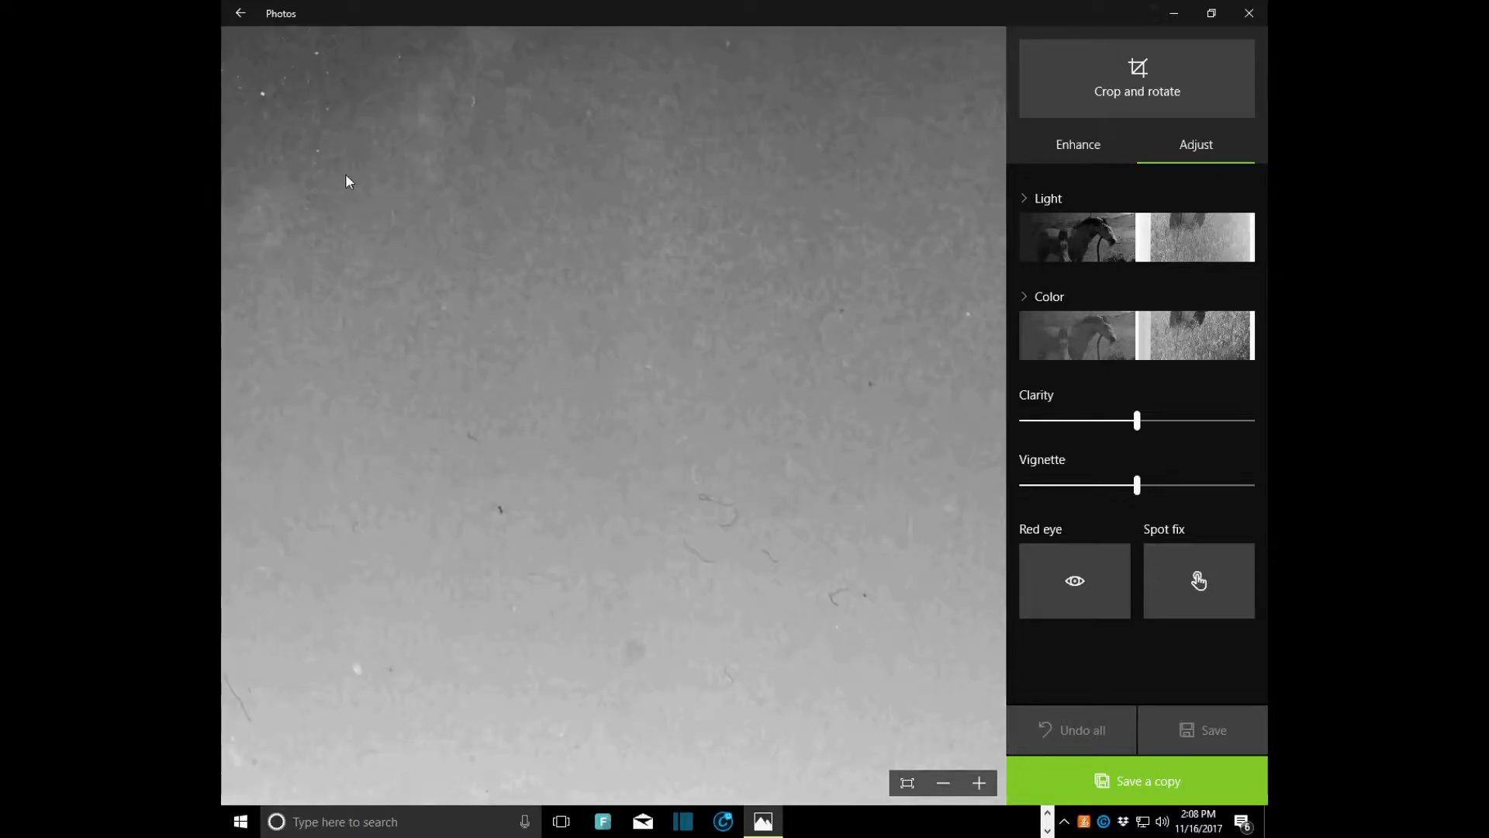
pyautogui.moveTo(346, 181); pyautogui.dragTo(402, 230)
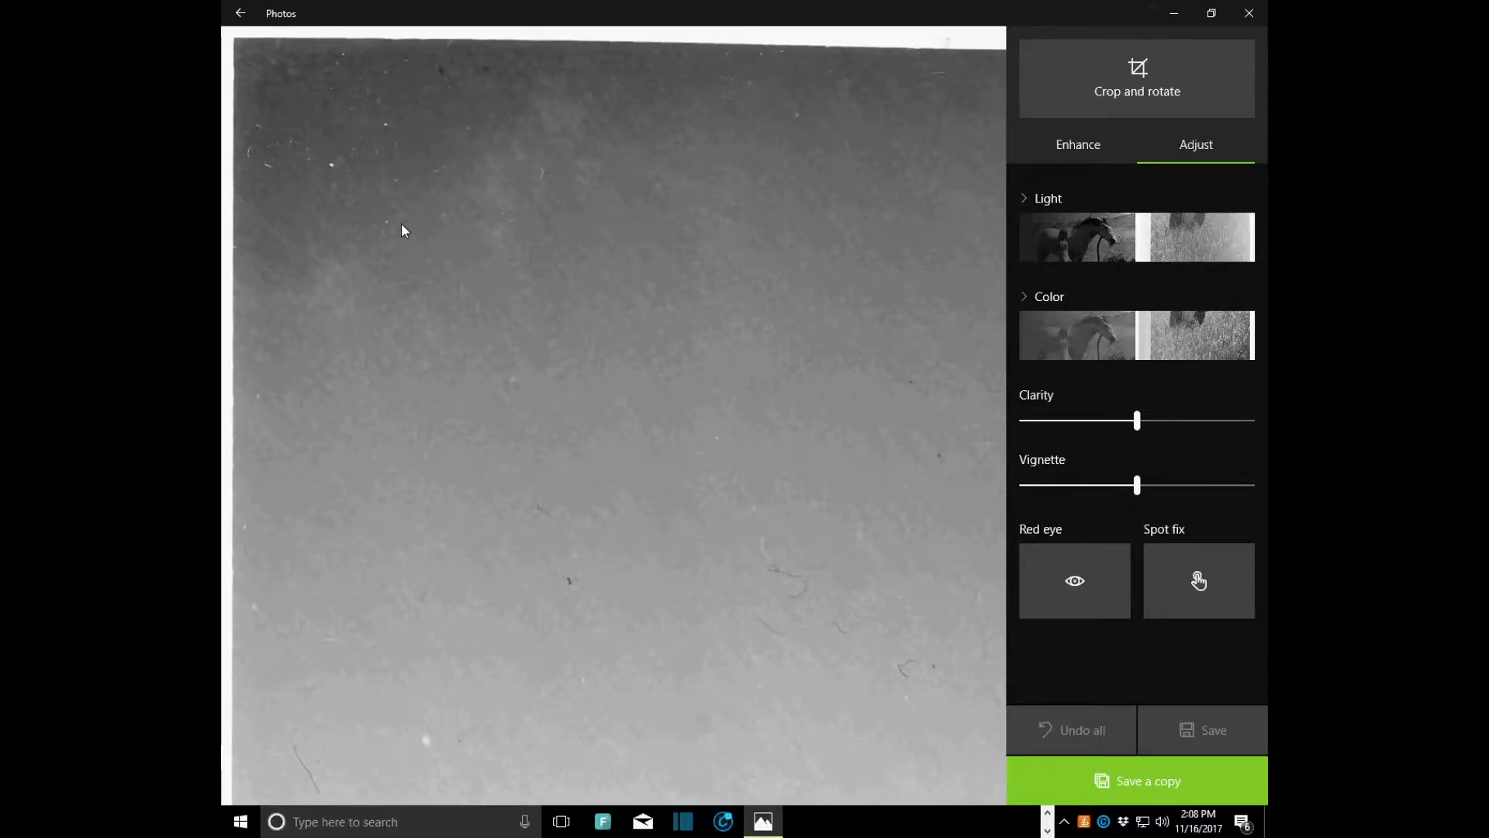
pyautogui.click(1218, 584)
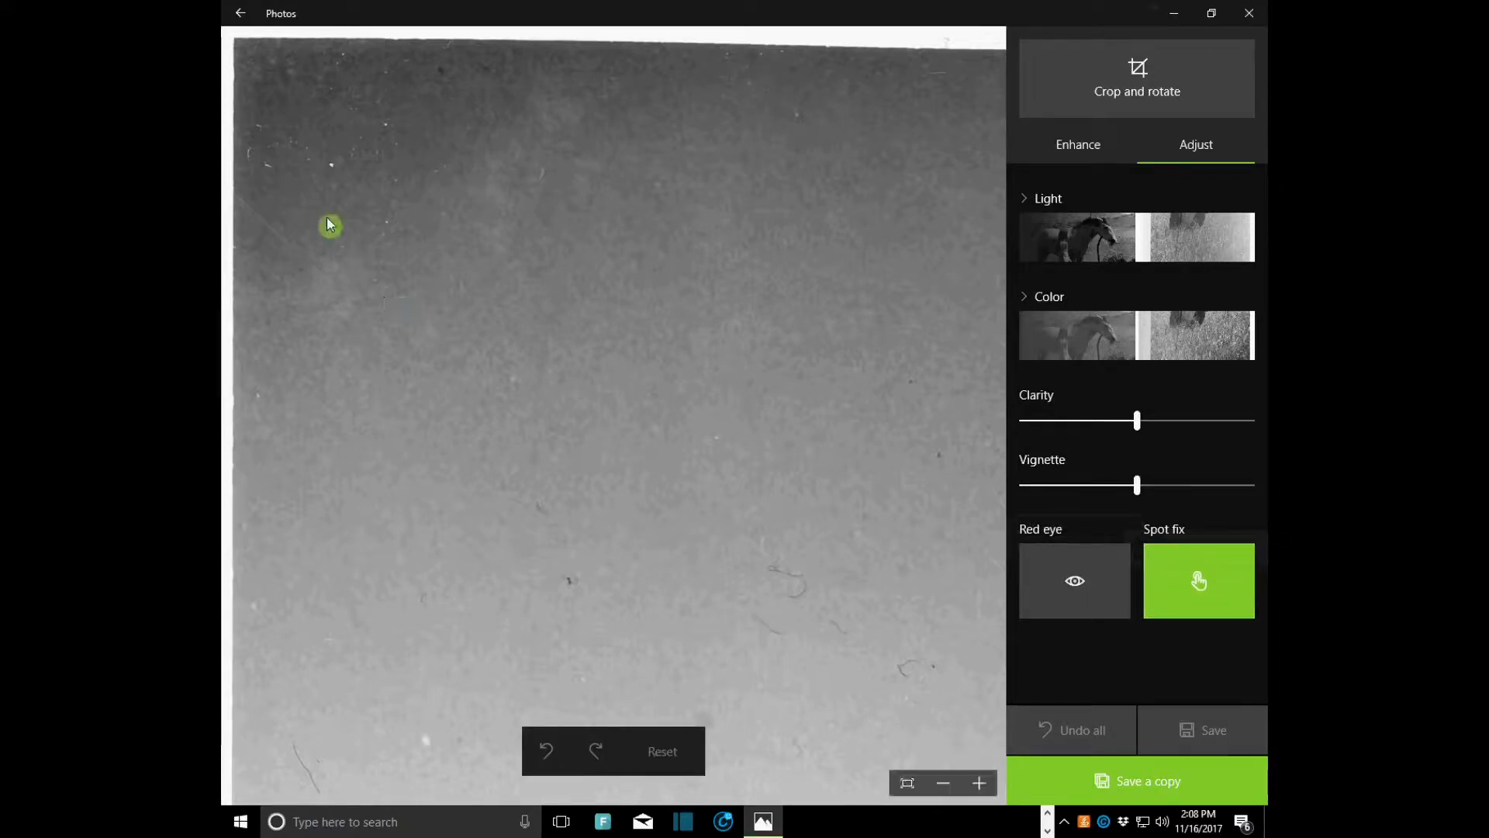
pyautogui.click(260, 130)
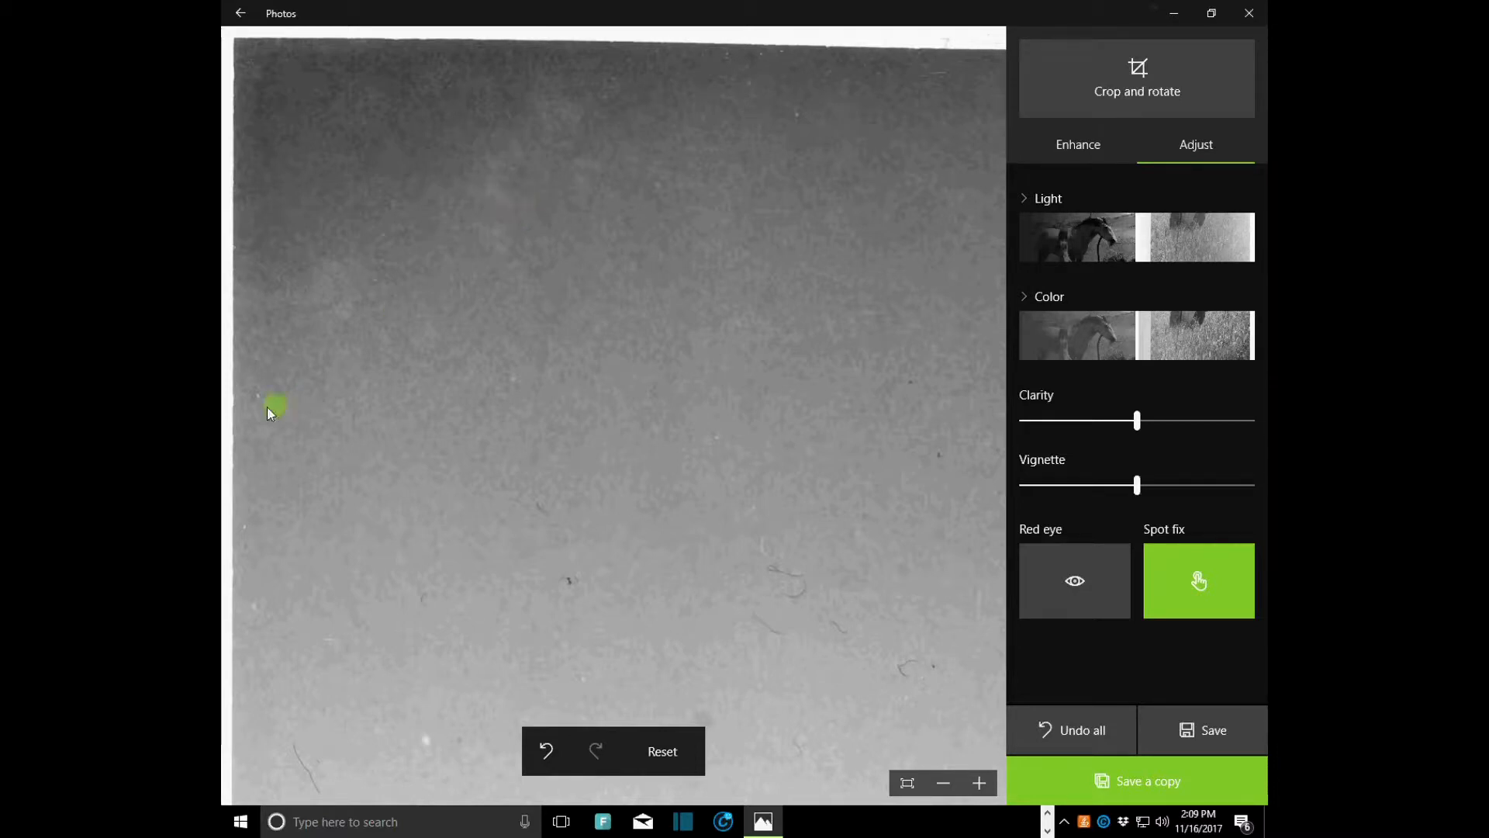
# Spot fix the specks along the left side and in the middle of the sky, including the small dark mark
pyautogui.click(515, 383)
pyautogui.click(552, 433)
pyautogui.click(264, 514)
pyautogui.click(281, 605)
pyautogui.click(562, 580)
pyautogui.click(570, 580)
pyautogui.click(608, 397)
# Spot fix the fine scratches and specks along the upper edge of the horse picture's sky
pyautogui.click(629, 67)
pyautogui.click(653, 54)
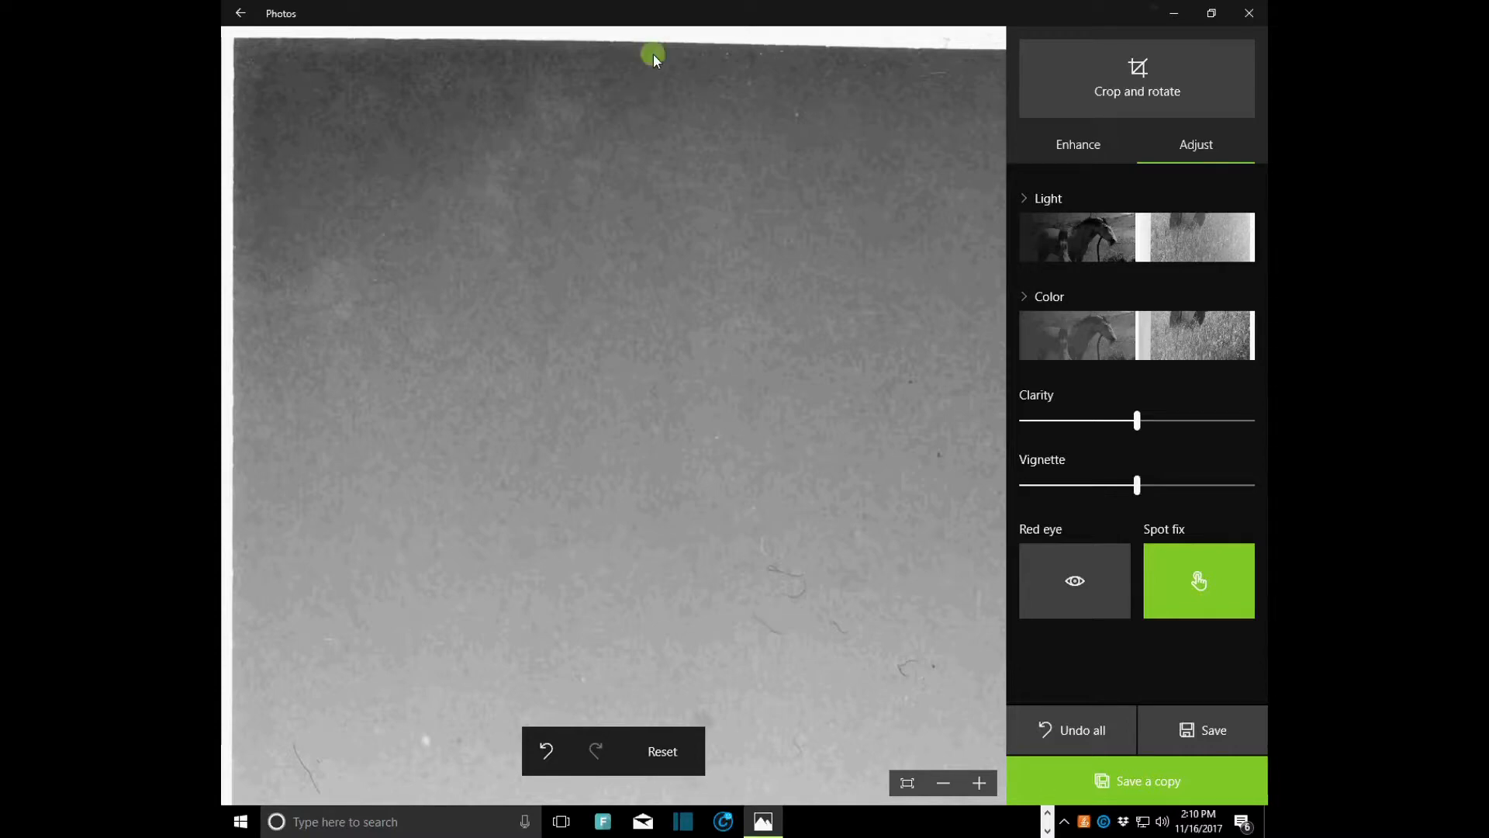
pyautogui.click(702, 56)
pyautogui.click(724, 59)
pyautogui.click(706, 70)
pyautogui.click(704, 85)
pyautogui.click(725, 65)
pyautogui.click(757, 78)
pyautogui.click(761, 59)
pyautogui.click(783, 62)
pyautogui.click(722, 77)
pyautogui.click(842, 89)
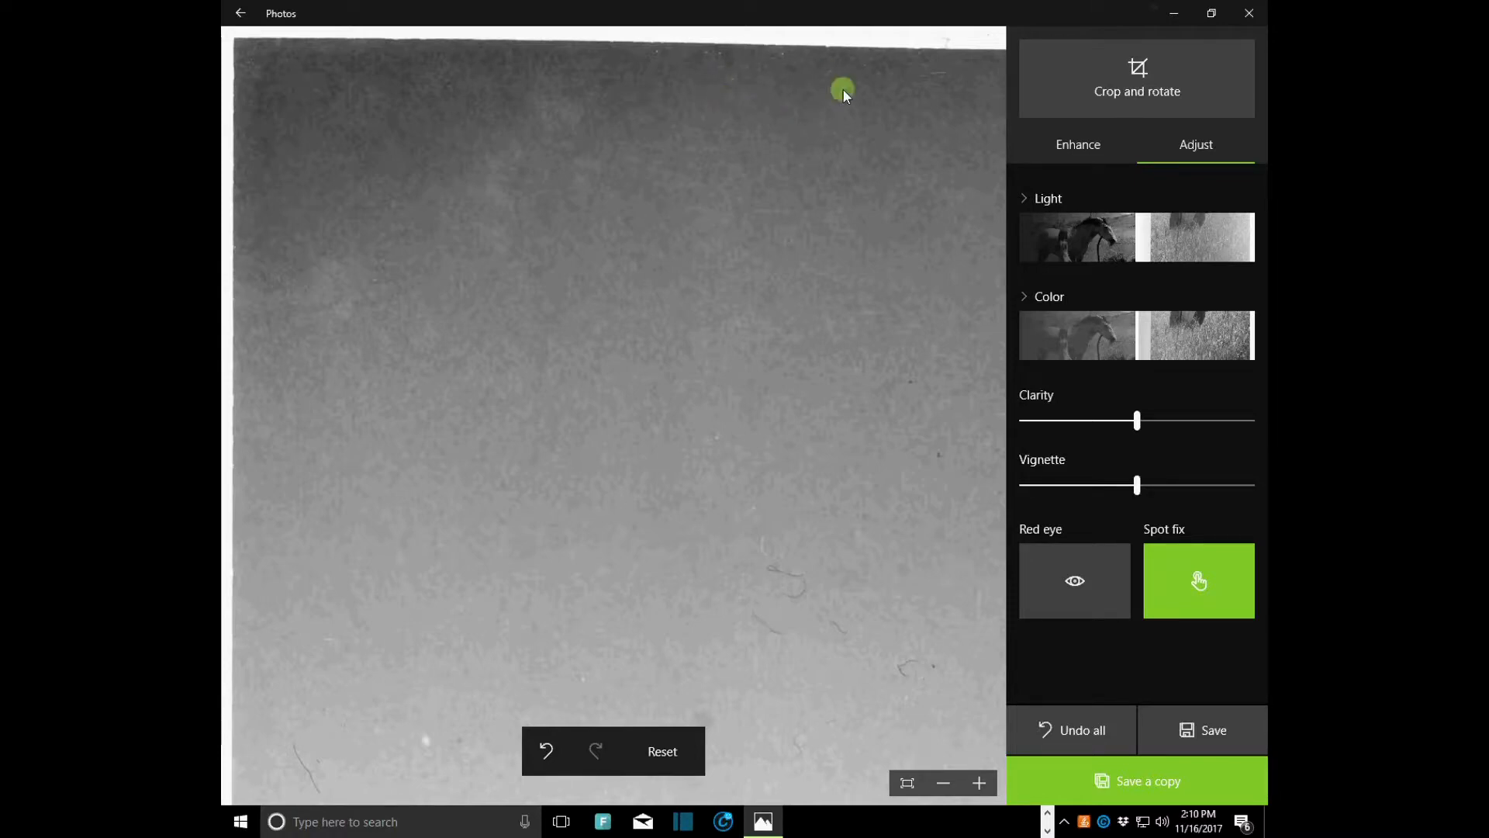
pyautogui.click(944, 79)
# Spot fix the dark speck and the curved hair marks in the right-hand part of the sky
pyautogui.click(939, 454)
pyautogui.click(721, 440)
pyautogui.click(758, 523)
pyautogui.click(757, 532)
pyautogui.click(792, 575)
pyautogui.click(799, 576)
pyautogui.click(800, 598)
pyautogui.click(805, 585)
pyautogui.click(778, 632)
pyautogui.click(906, 671)
# Spot fix the hair mark, white specks and dark specks in the lower sky and along the mountain ridge
pyautogui.click(1183, 586)
pyautogui.moveTo(544, 572); pyautogui.dragTo(567, 115)
pyautogui.moveTo(589, 413); pyautogui.dragTo(579, 284)
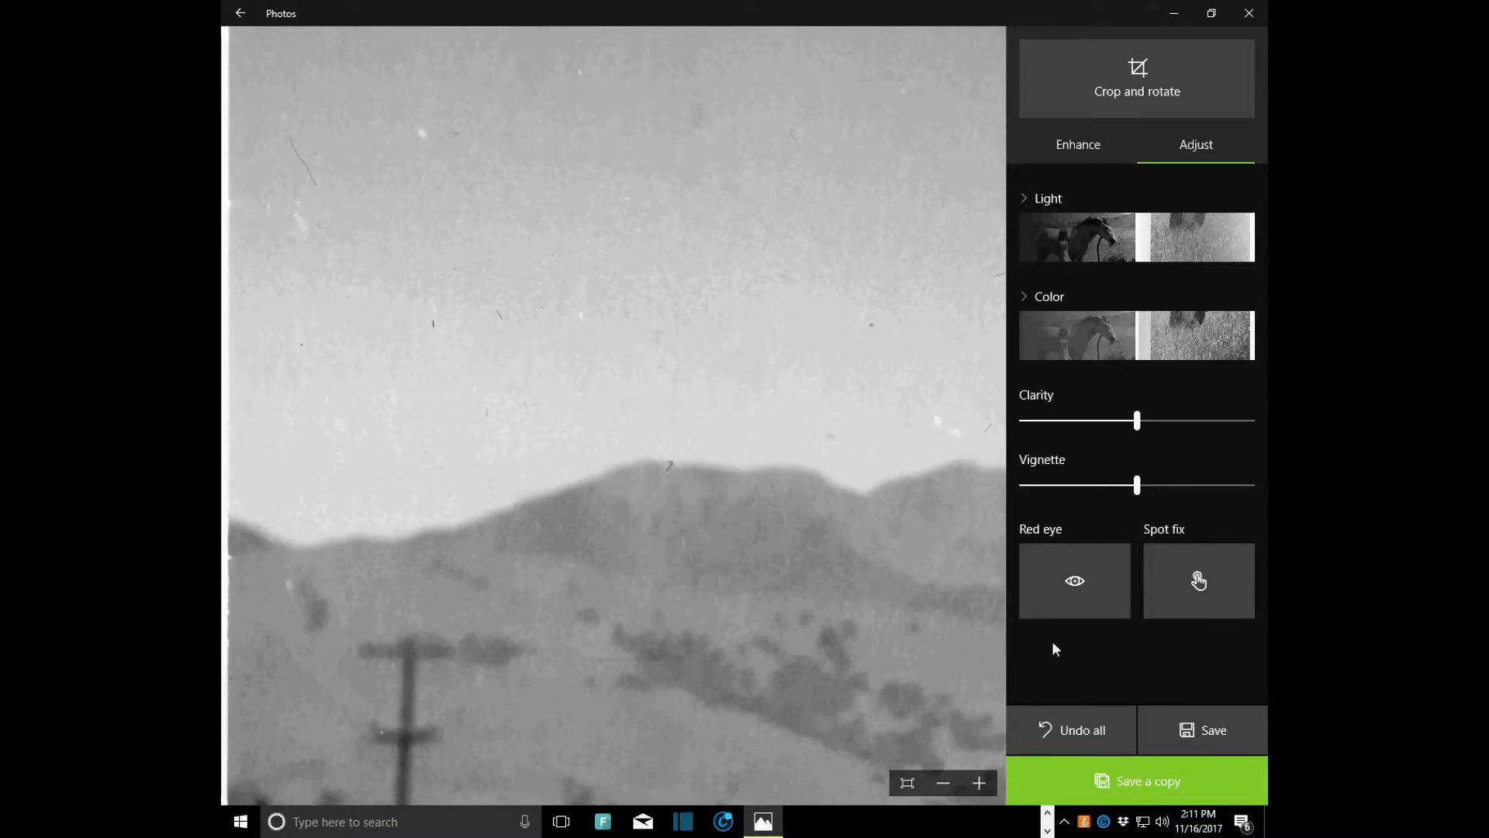
pyautogui.click(1181, 578)
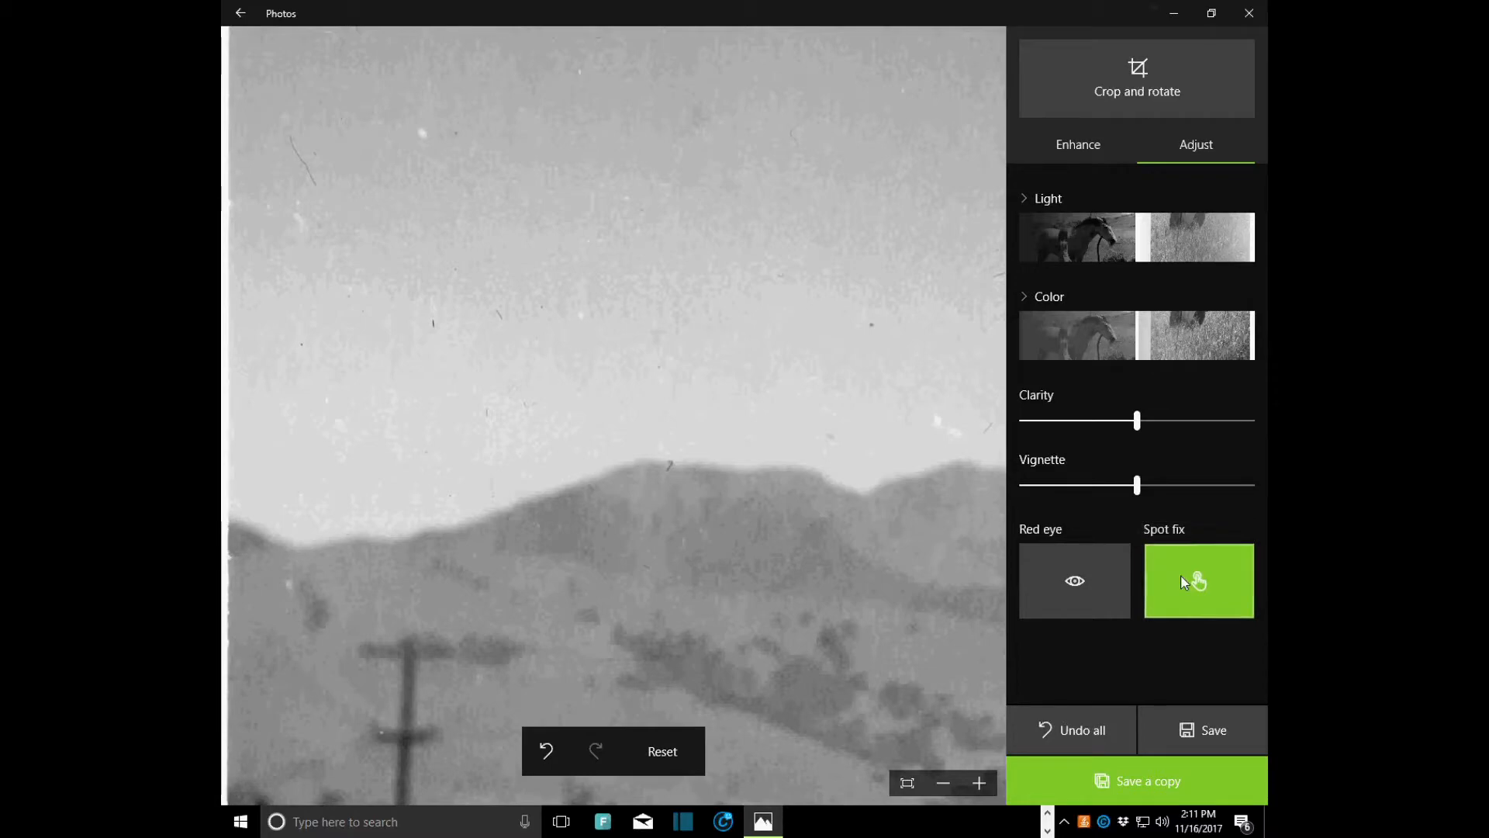
pyautogui.click(295, 147)
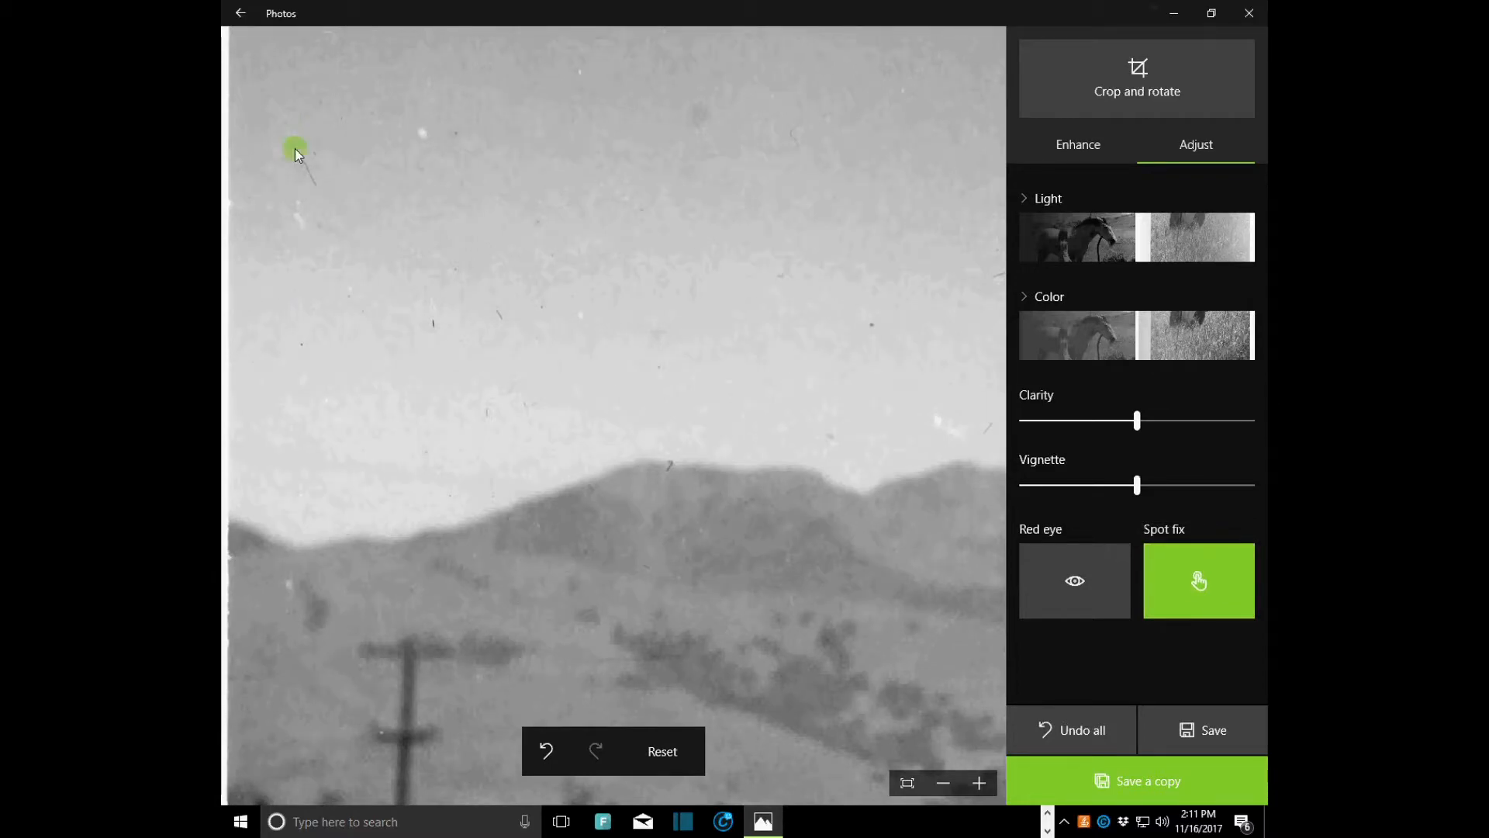
pyautogui.click(319, 183)
pyautogui.click(695, 98)
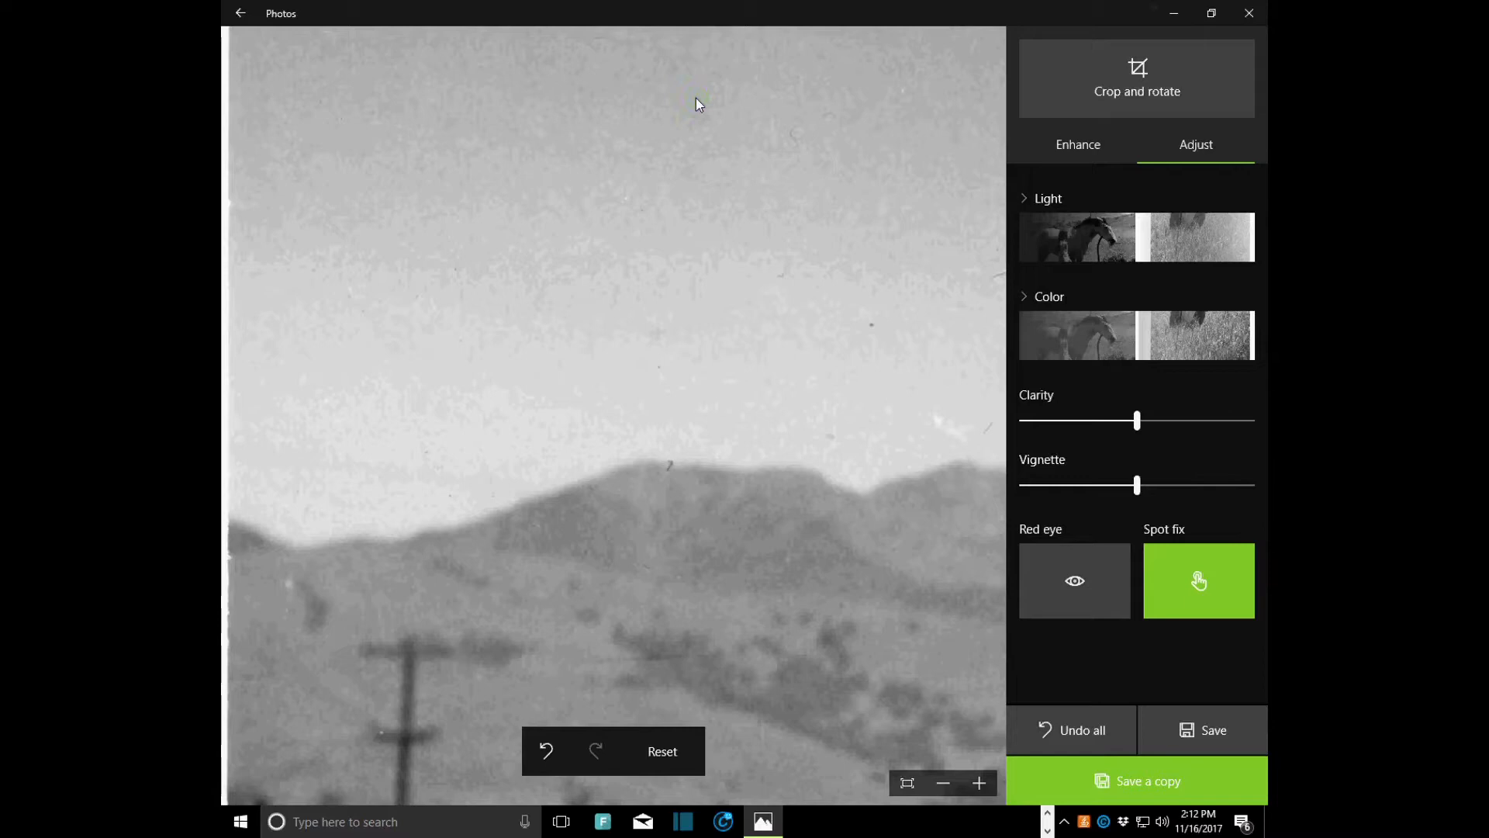
pyautogui.click(792, 138)
pyautogui.click(1185, 592)
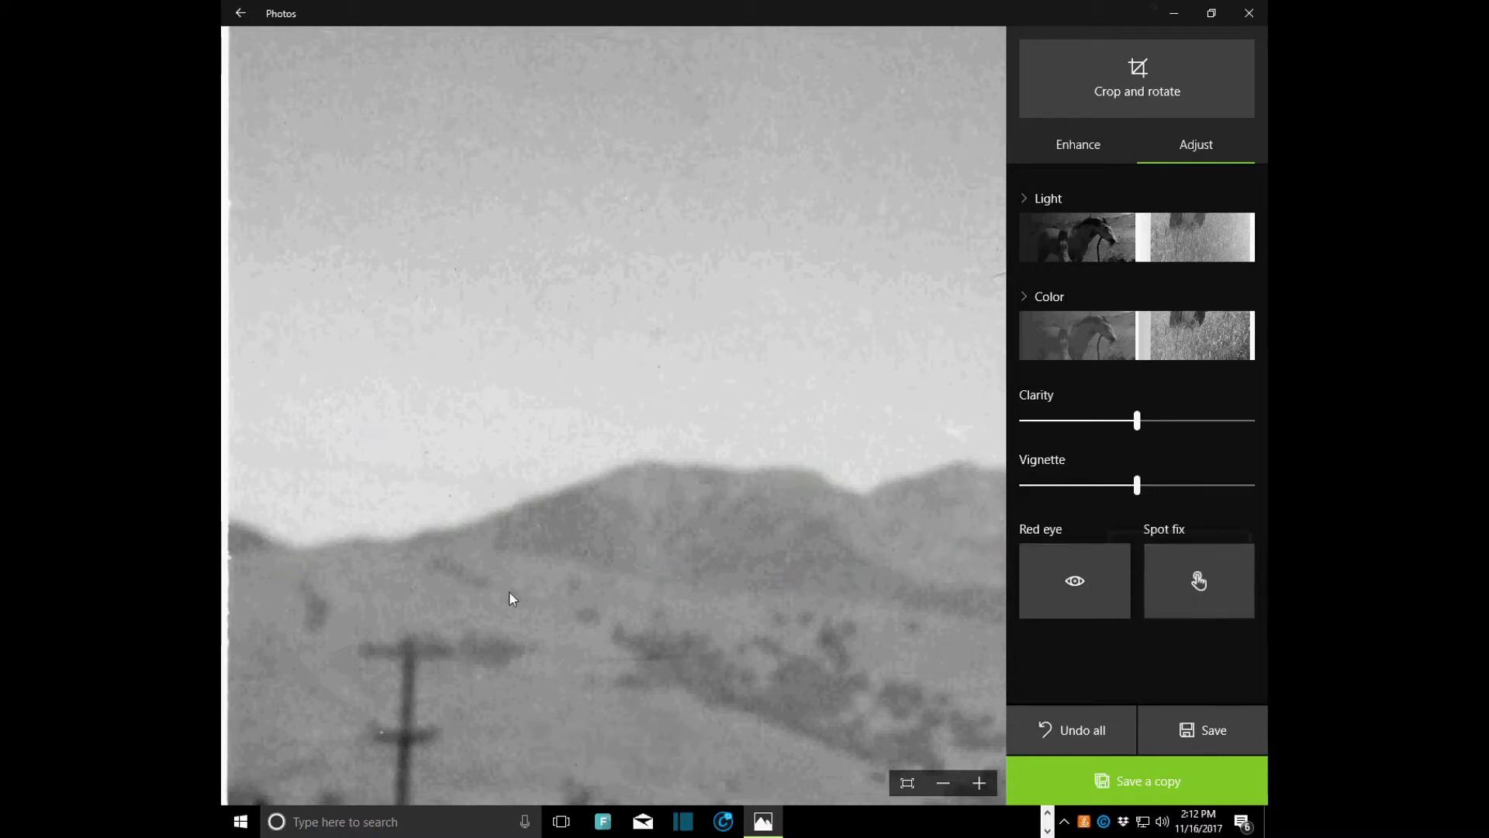
# Spot fix the specks and scratches on the hillside, the utility pole, the brush and the upper part of the horse's rump
pyautogui.moveTo(528, 583); pyautogui.dragTo(523, 385)
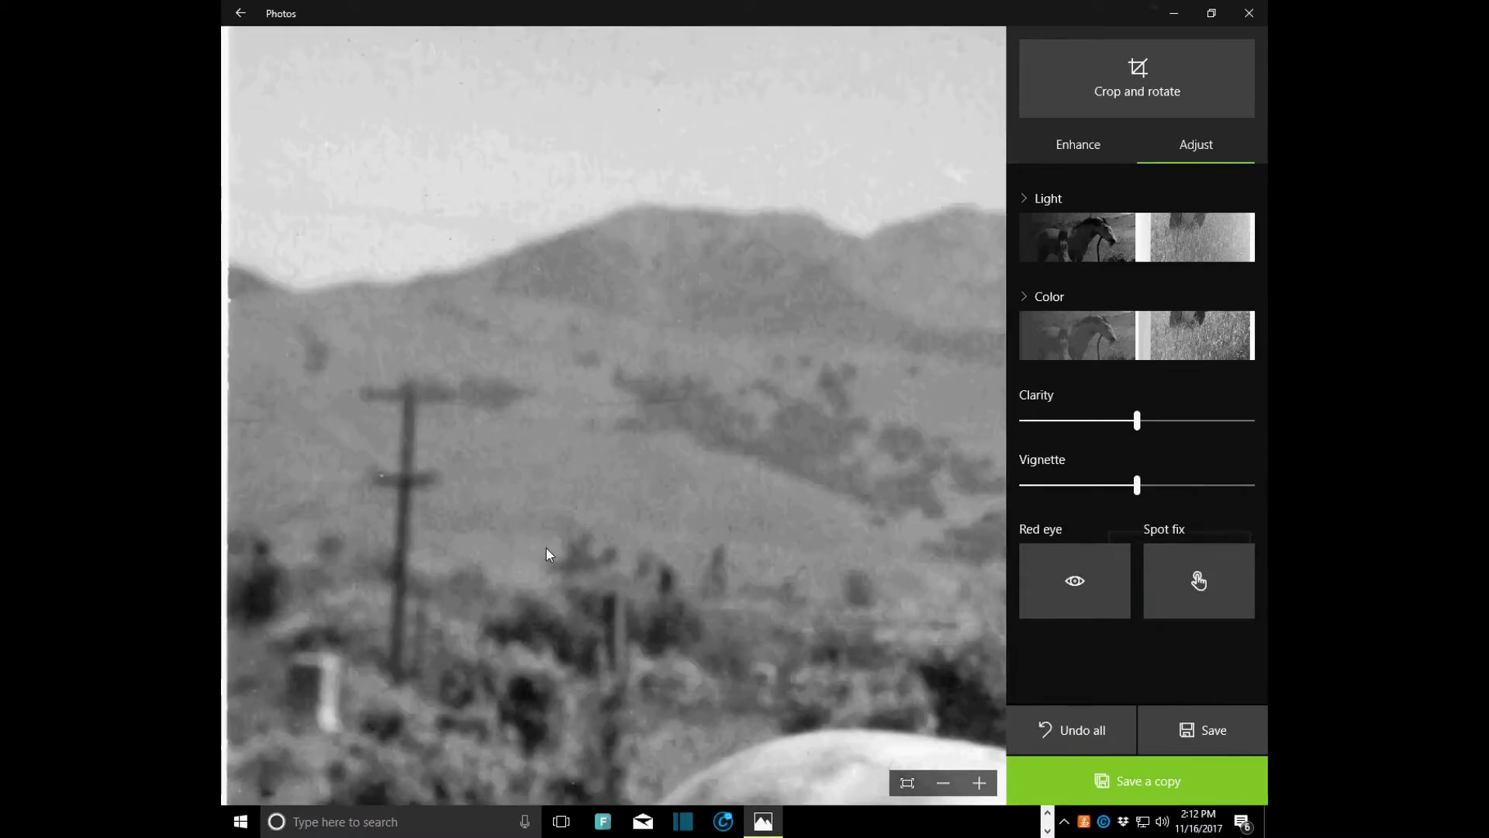
pyautogui.moveTo(546, 547); pyautogui.dragTo(552, 326)
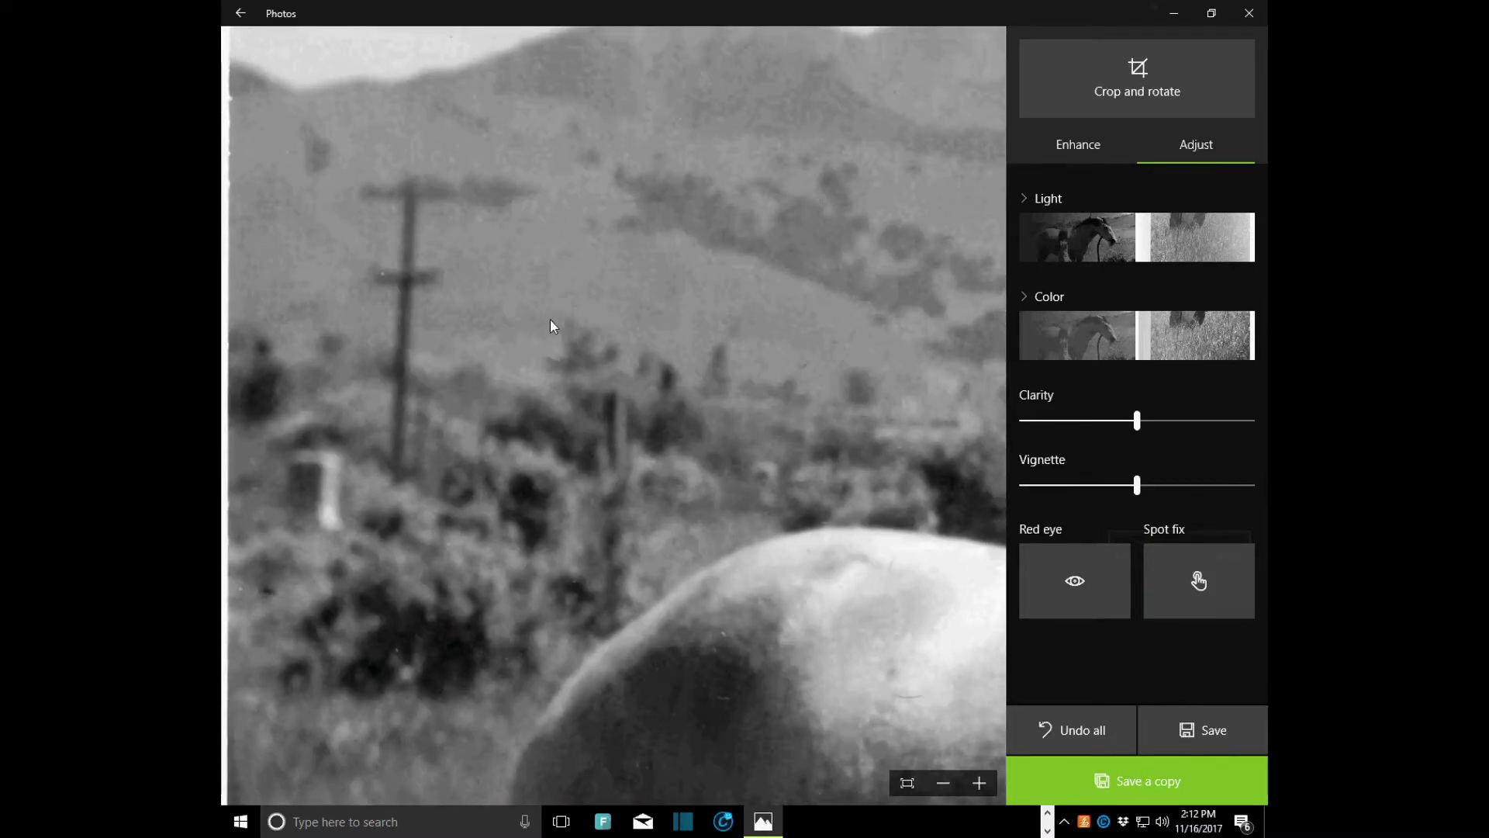
pyautogui.click(1187, 577)
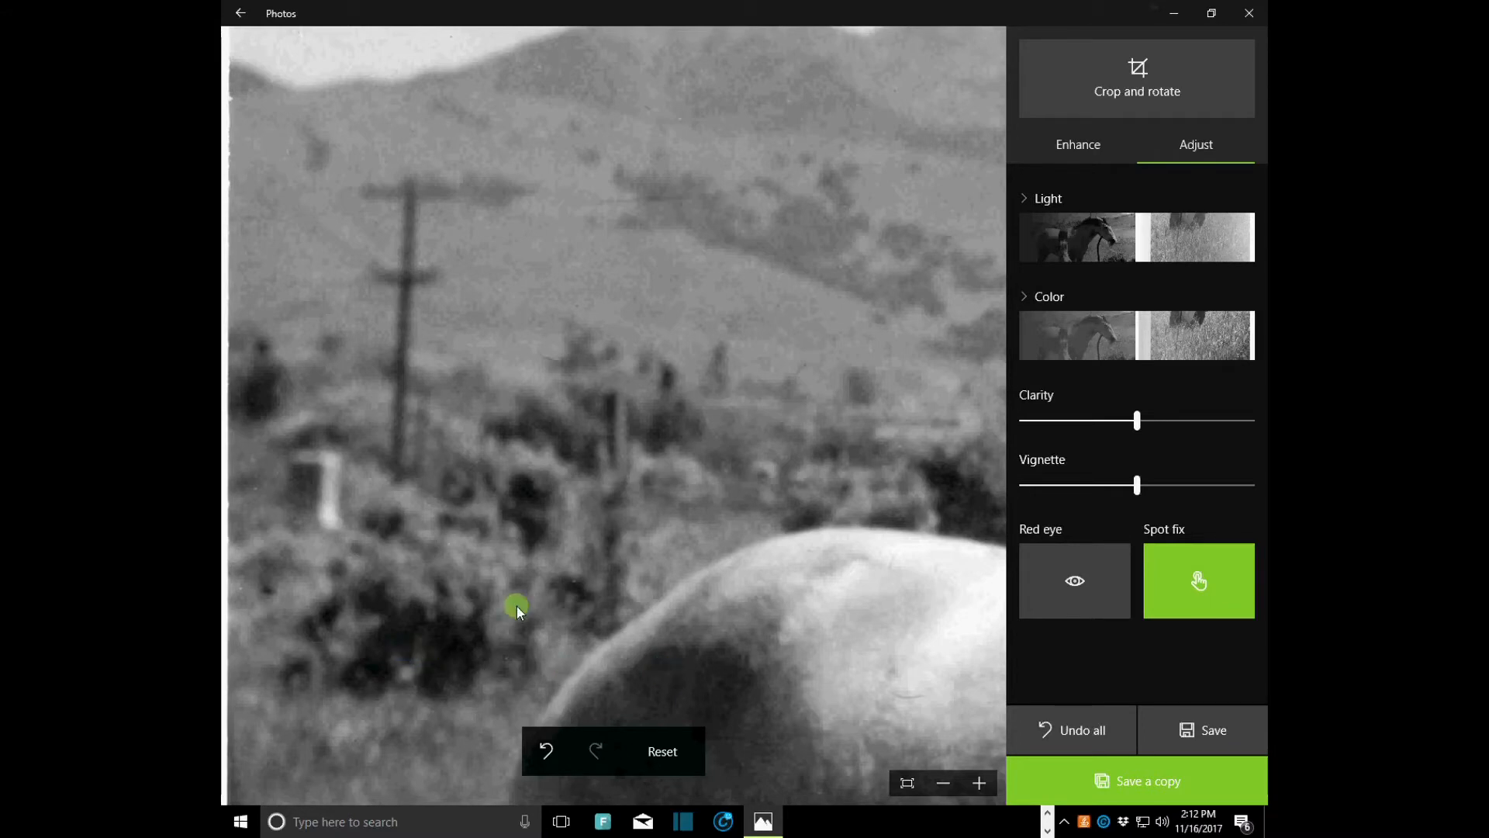
pyautogui.click(1162, 605)
# Spot fix the small specks on the horse's dark hindquarters and the grass behind them
pyautogui.moveTo(709, 645); pyautogui.dragTo(663, 438)
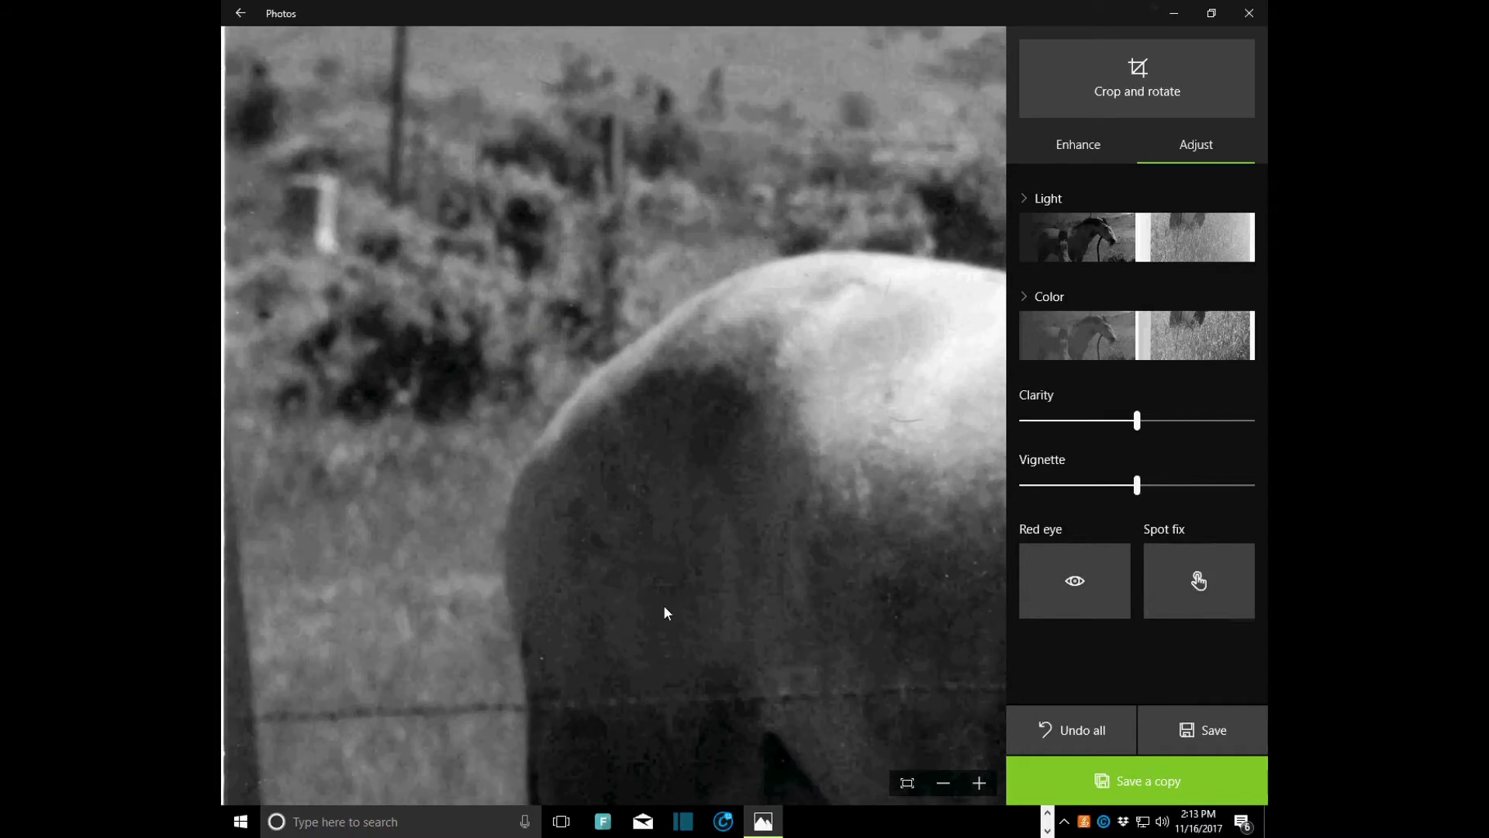
pyautogui.moveTo(663, 603); pyautogui.dragTo(664, 351)
pyautogui.click(1212, 594)
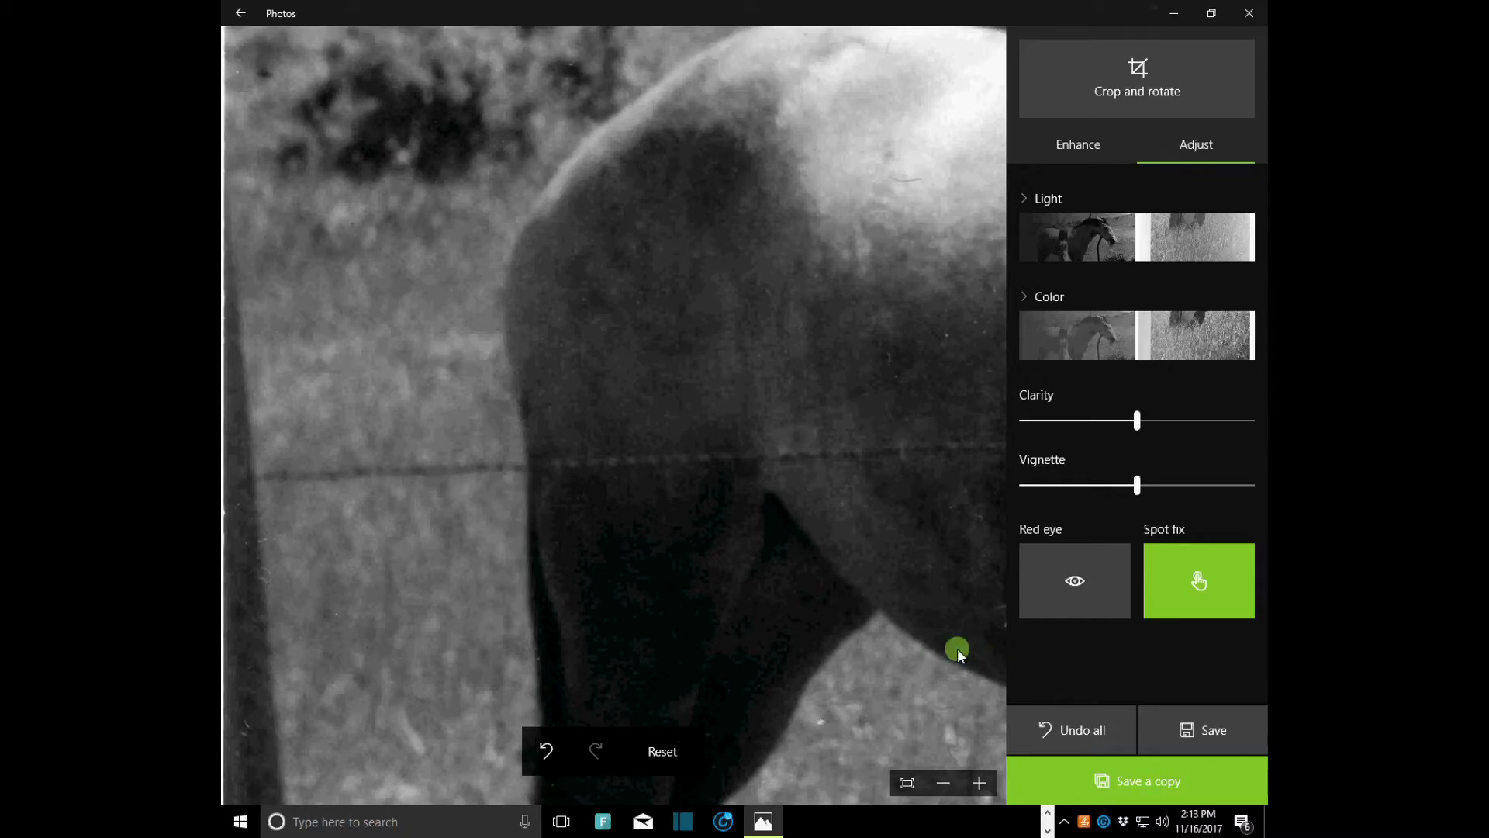
pyautogui.click(1198, 580)
# Spot fix the white specks on the horse's hind legs, the wooden fence post and the surrounding grass
pyautogui.moveTo(524, 696); pyautogui.dragTo(522, 319)
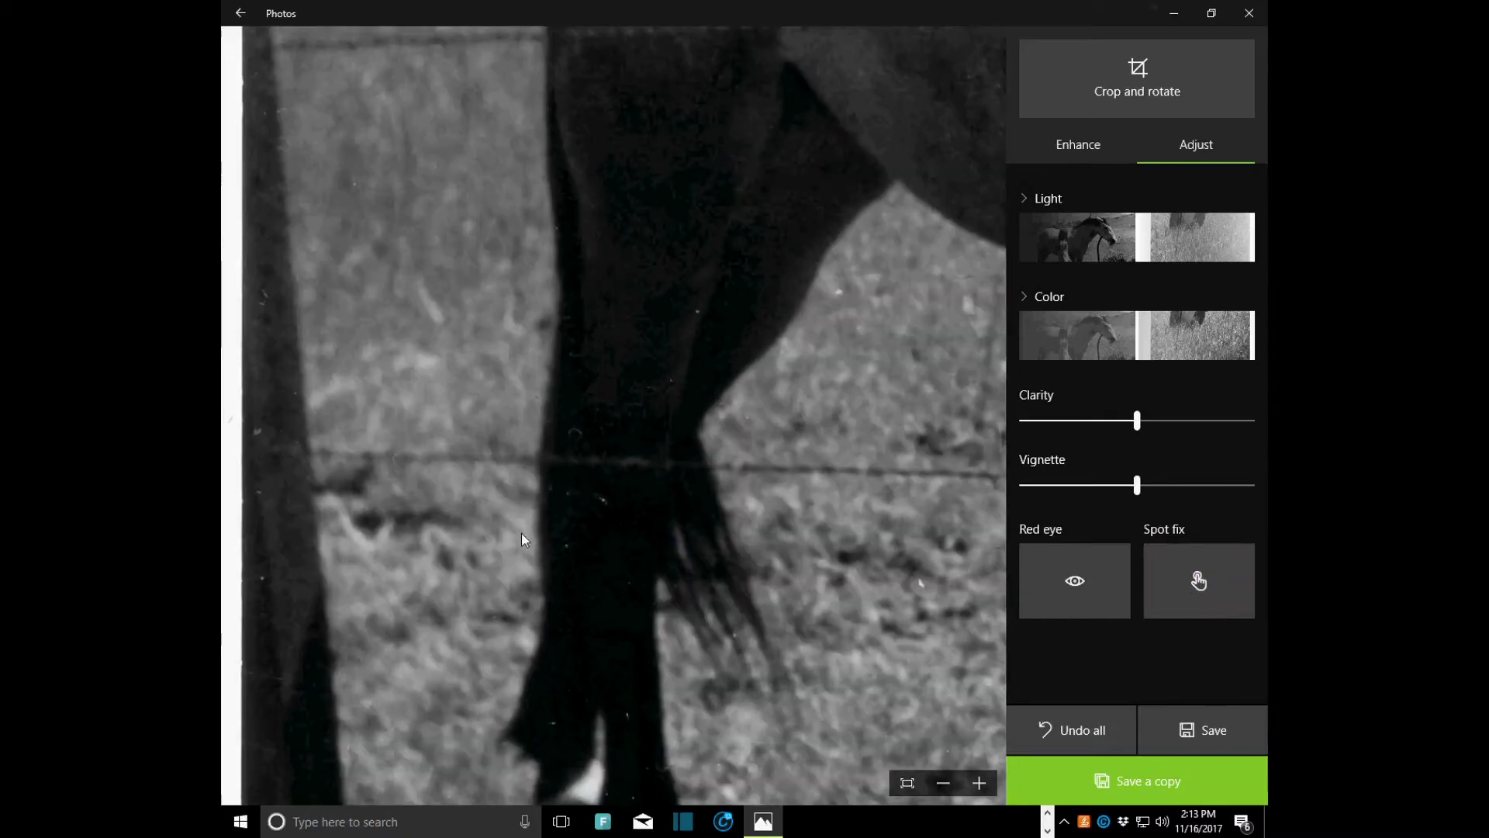
pyautogui.click(1163, 581)
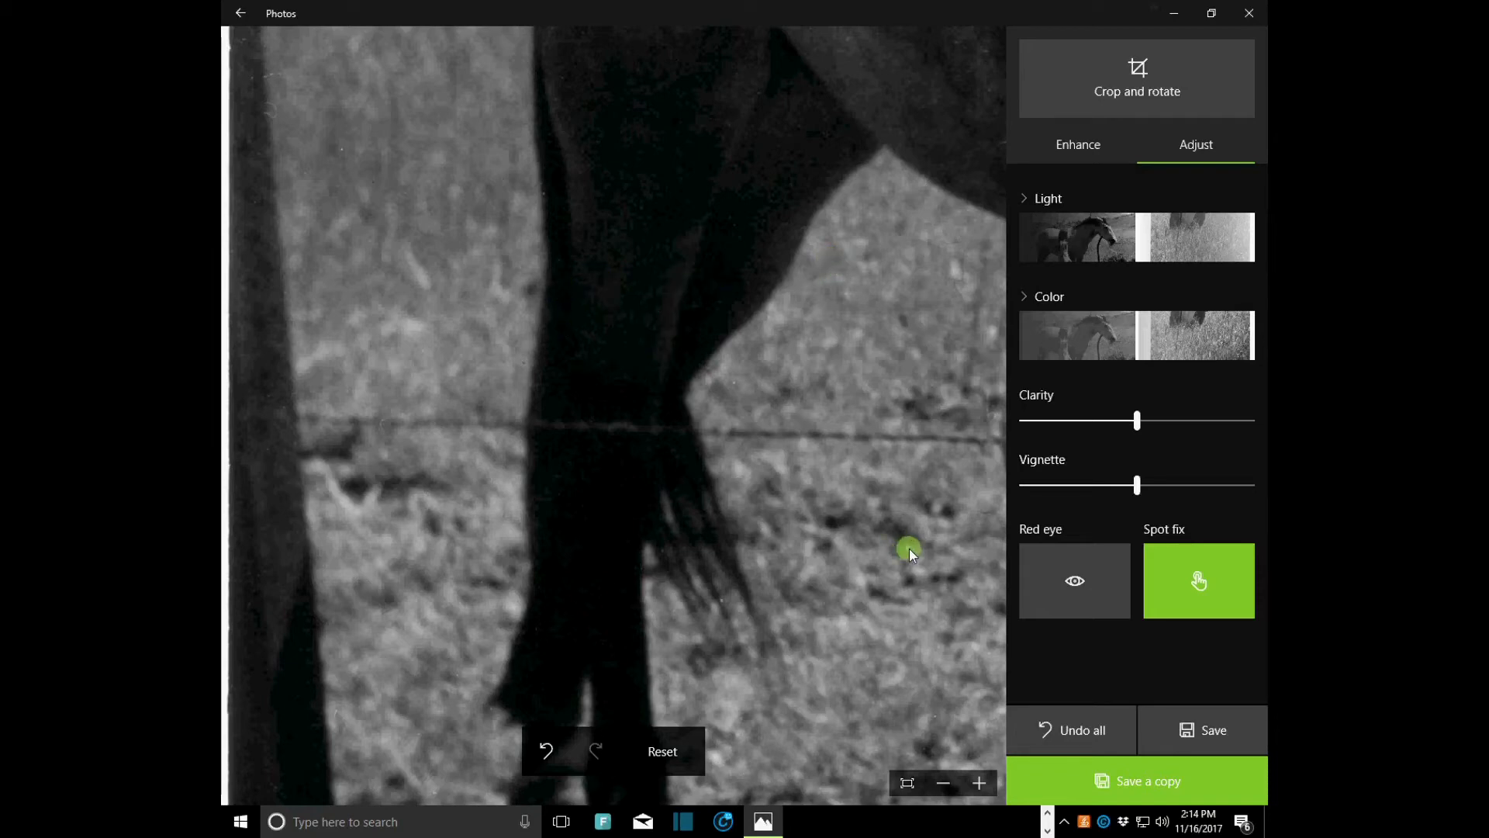
pyautogui.click(1208, 598)
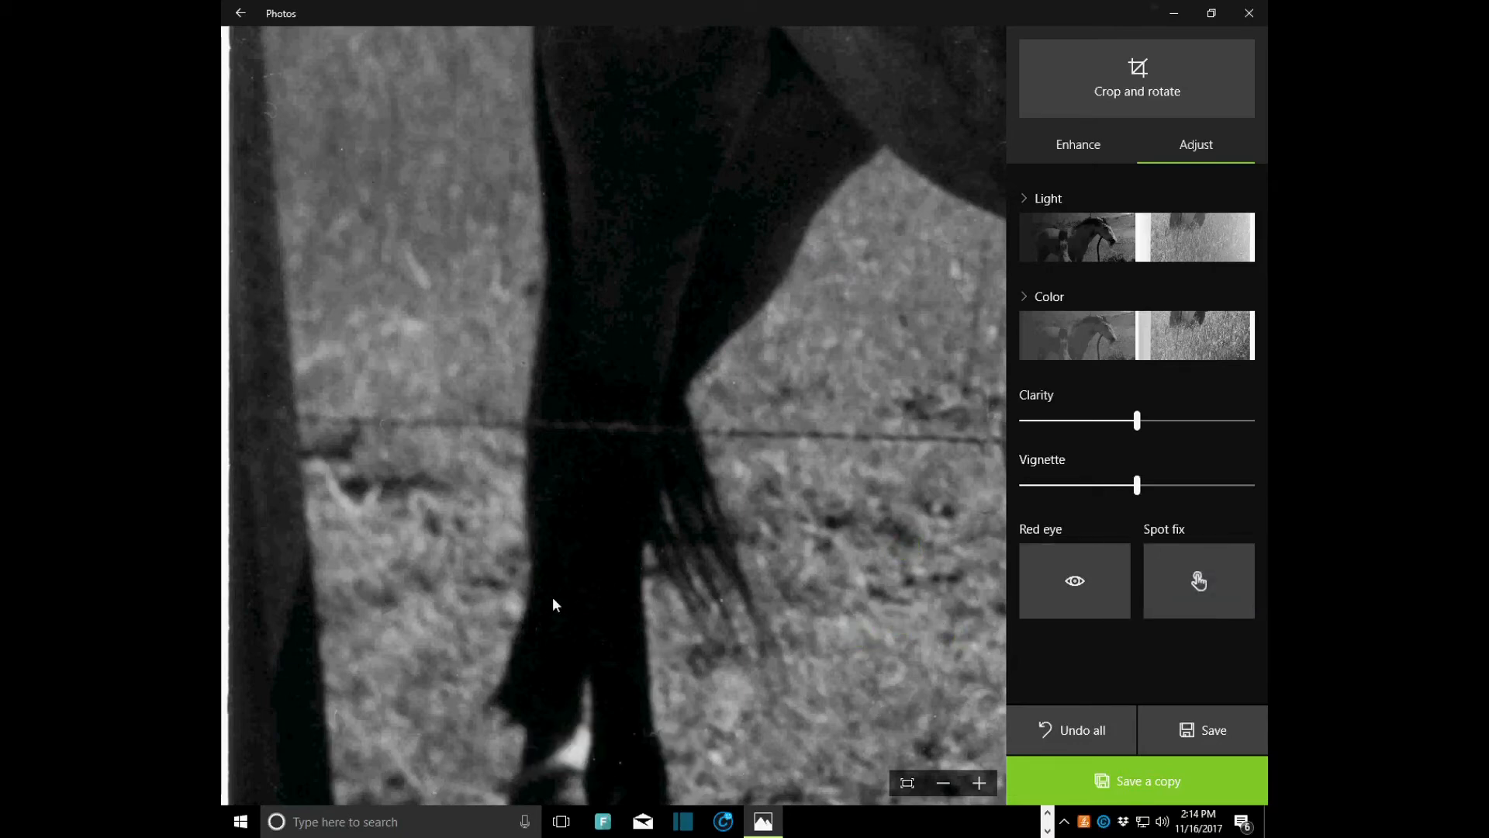
# Spot fix the hair mark in the shadow beneath the hind hooves and the white speck cluster along its edge
pyautogui.scroll(-1, 695, 555)
pyautogui.scroll(-5, 695, 555)
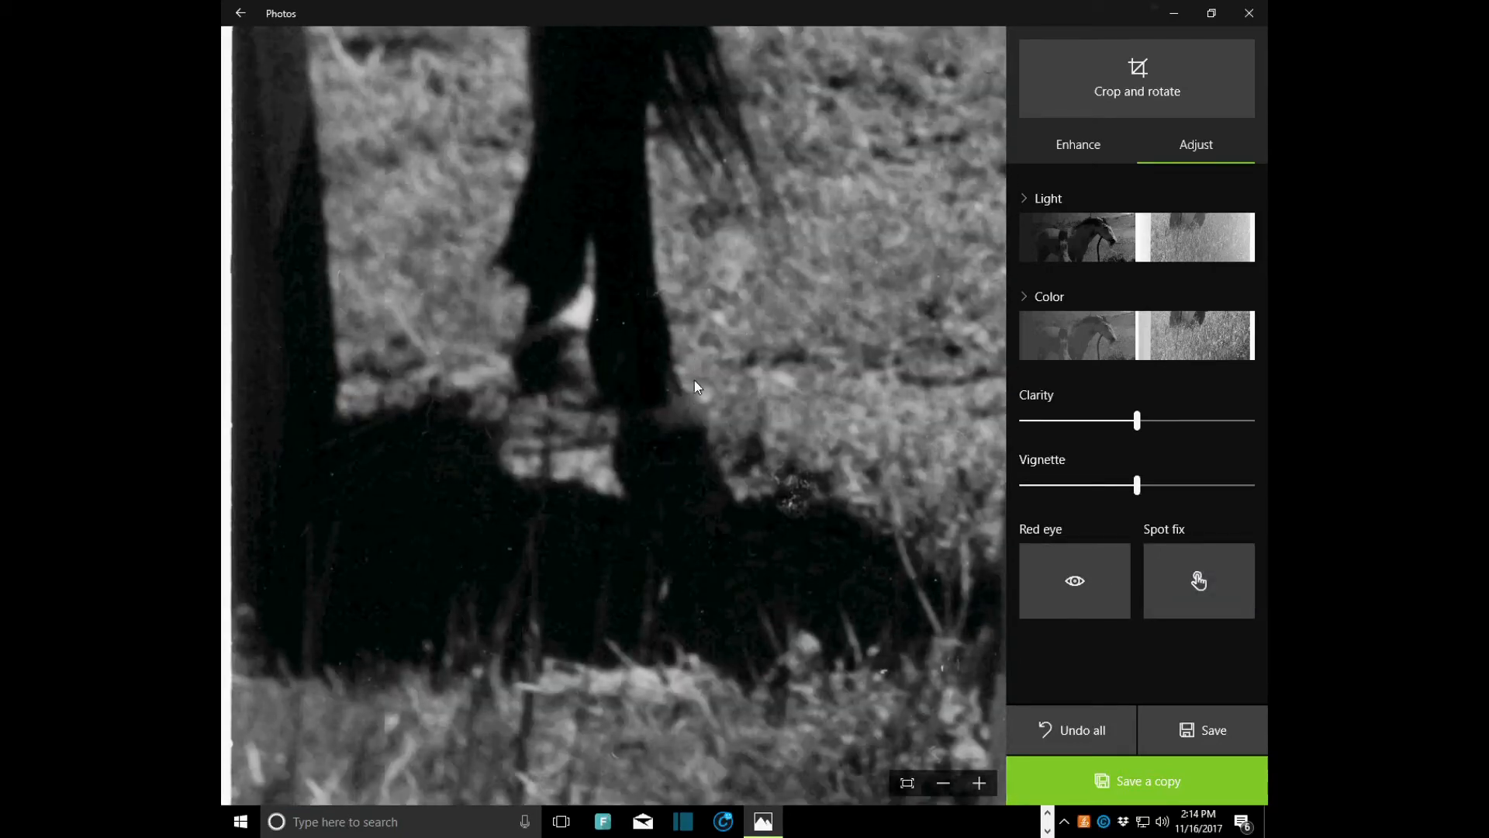
pyautogui.click(1199, 580)
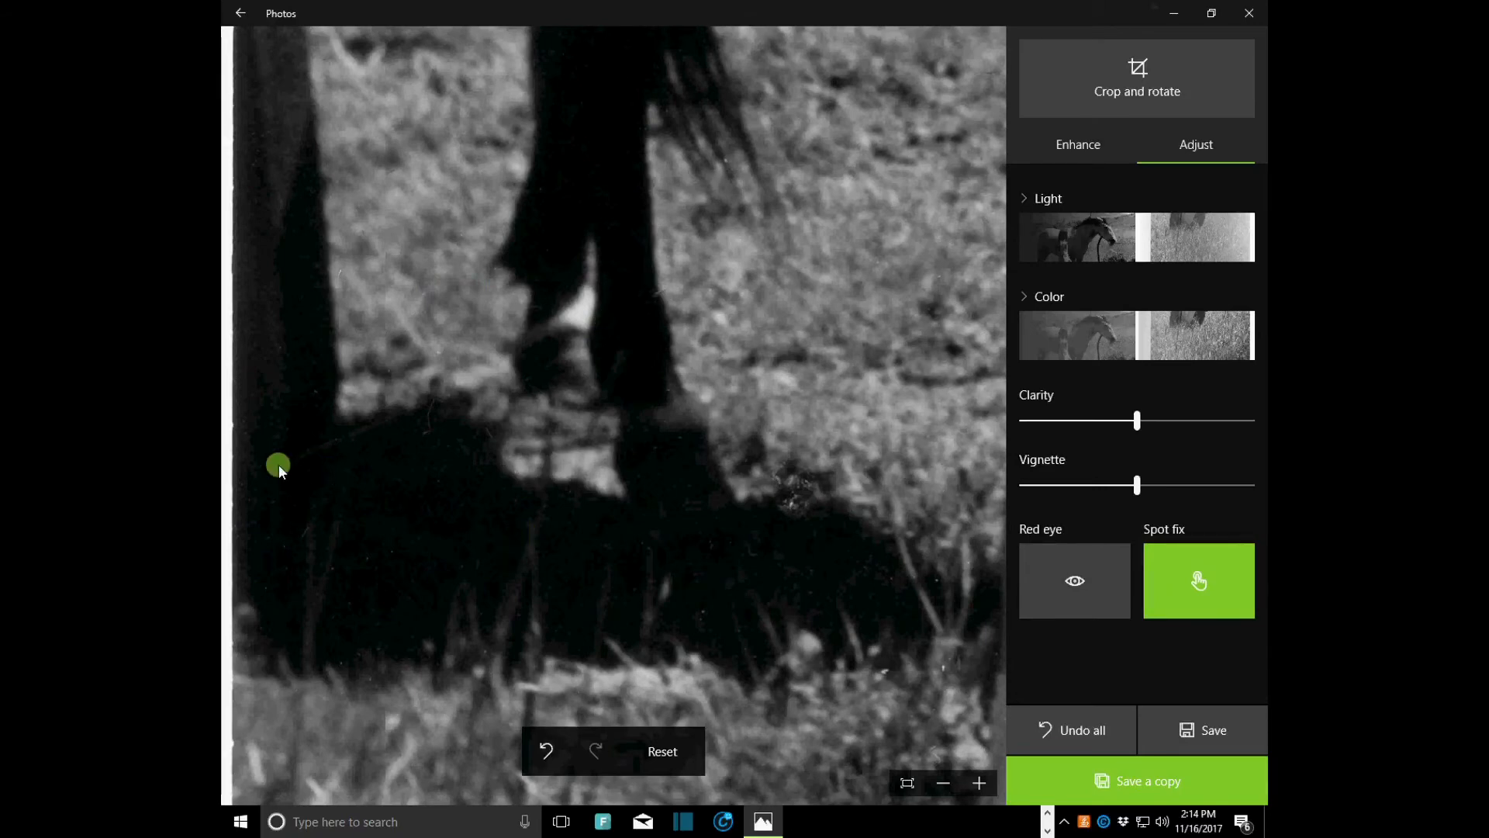
pyautogui.click(485, 434)
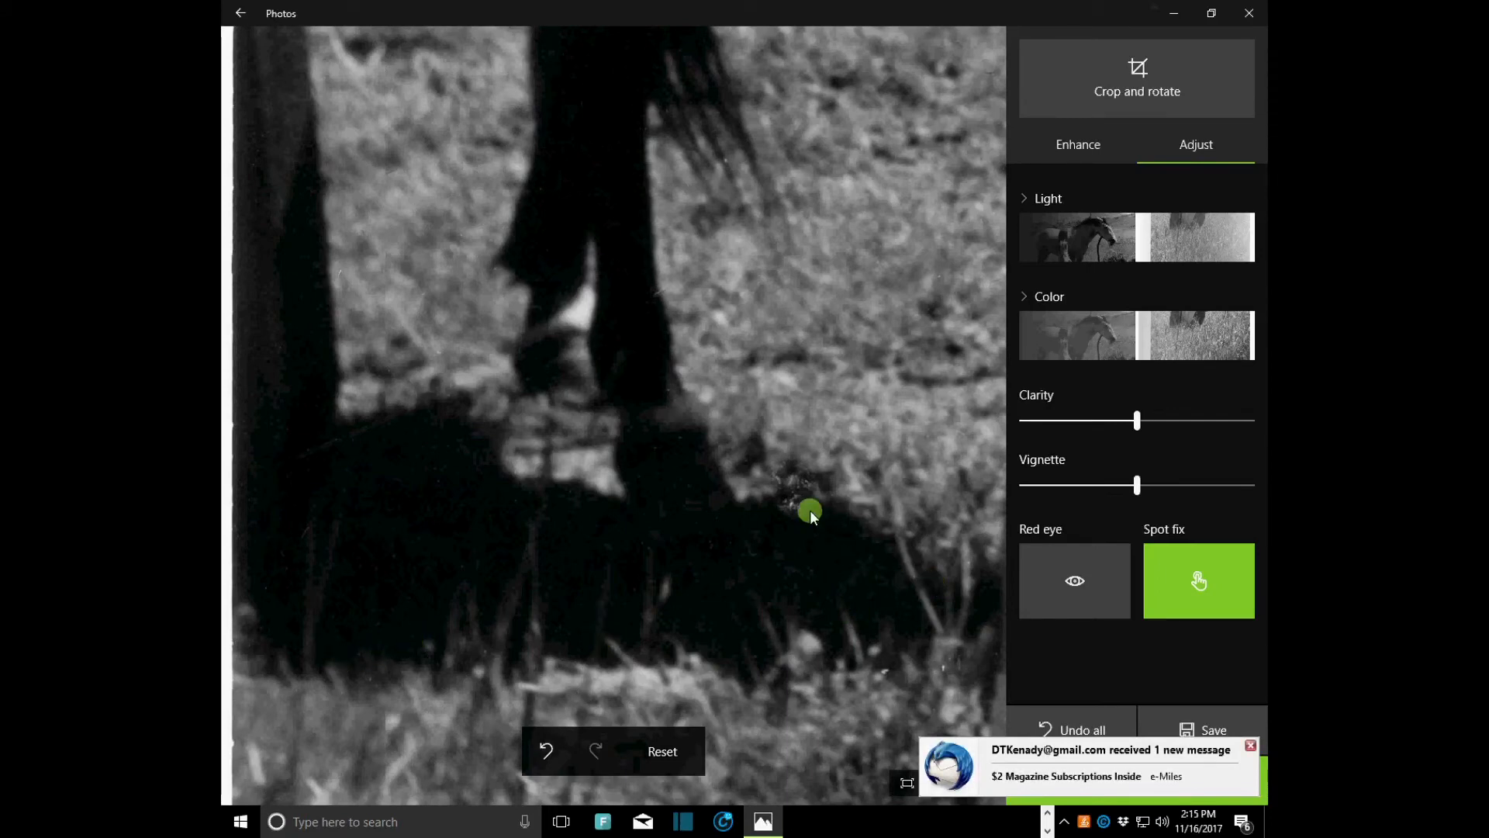
pyautogui.click(789, 509)
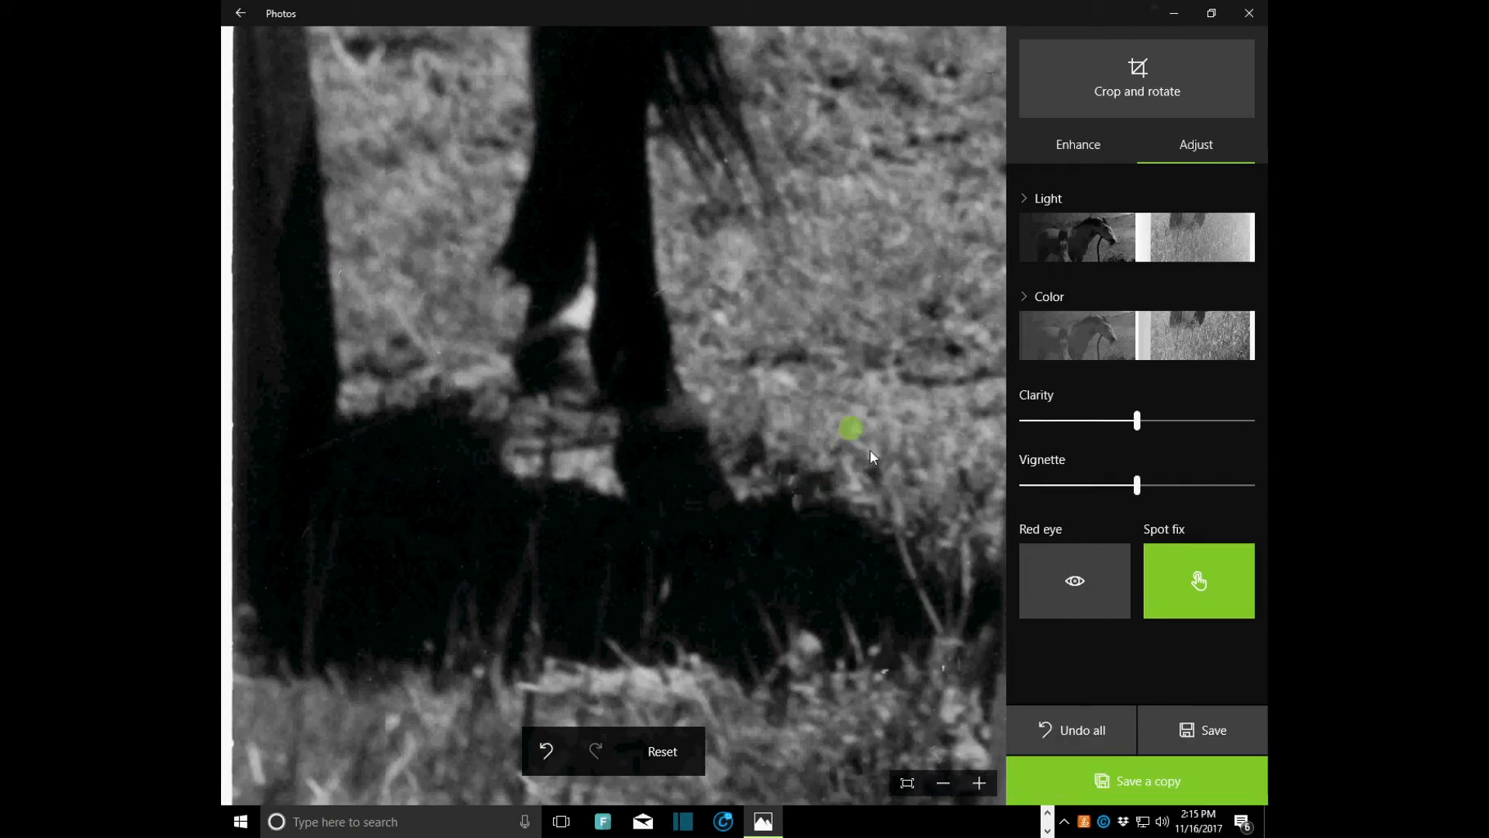
pyautogui.click(1199, 580)
# Spot fix the bright white specks in the foreground grass just below the horse's shadow
pyautogui.scroll(-5, 625, 478)
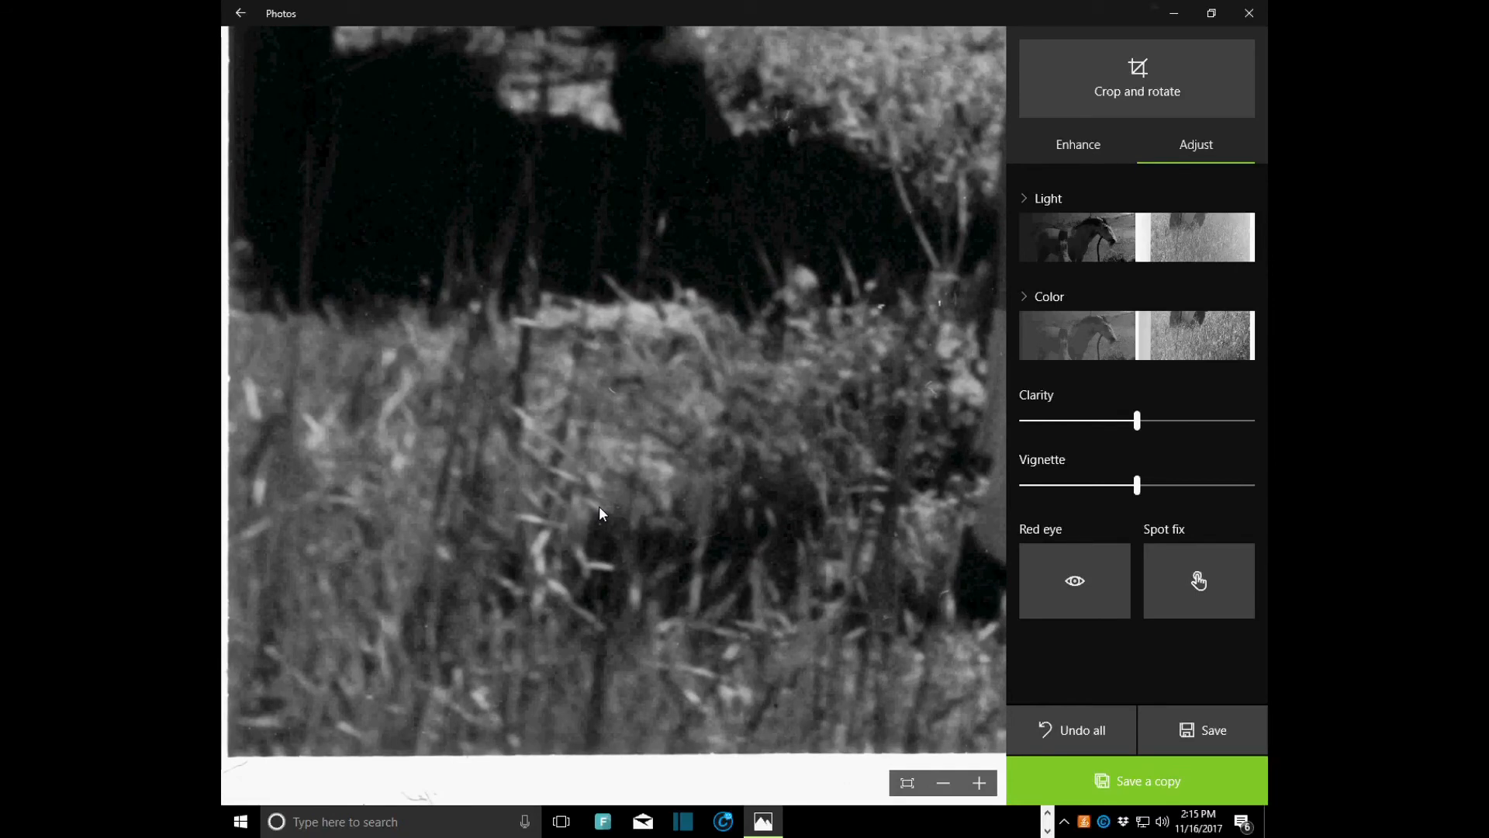
pyautogui.click(1191, 583)
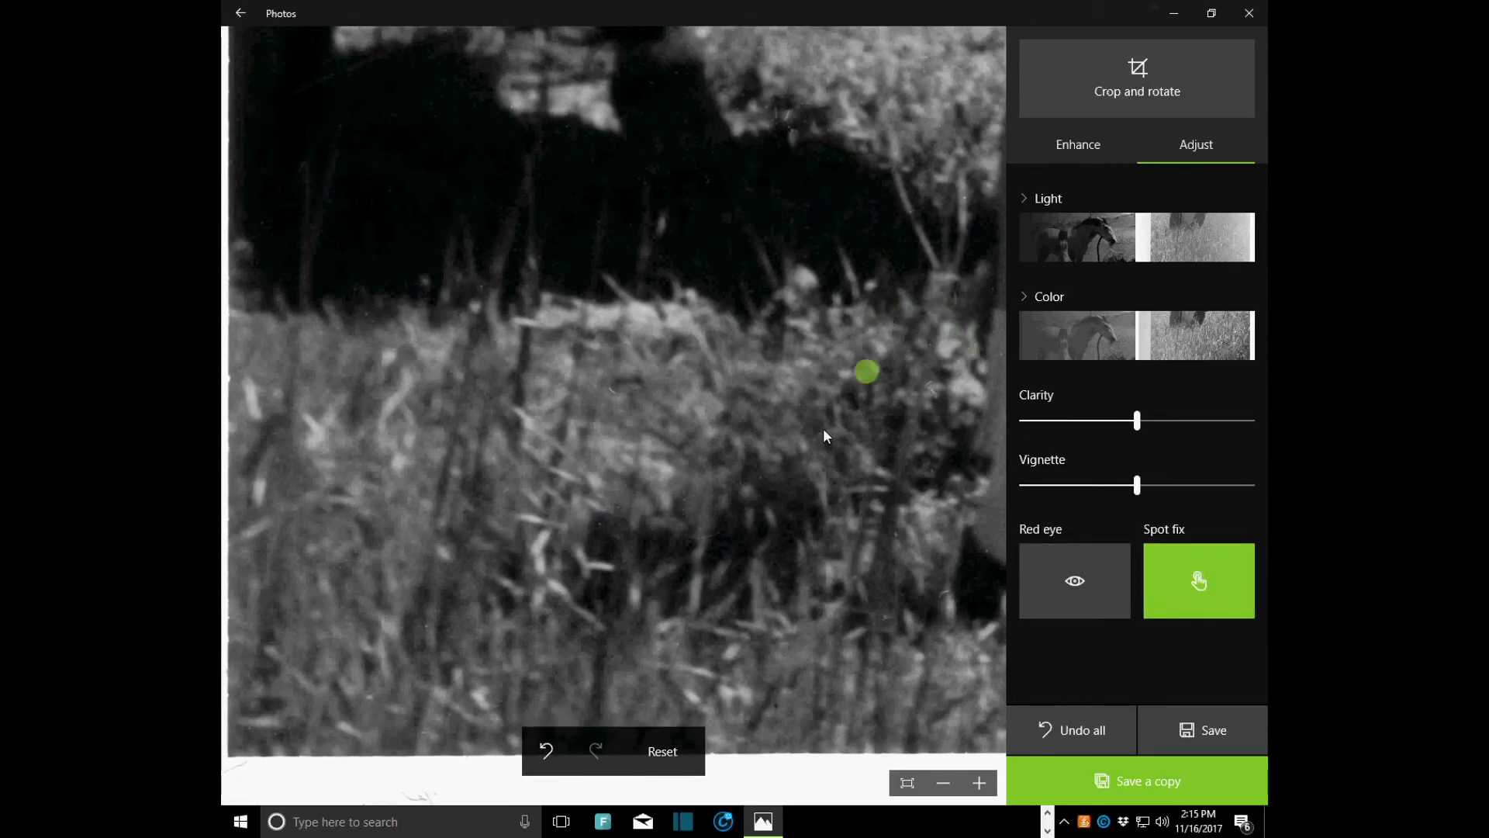
pyautogui.click(960, 296)
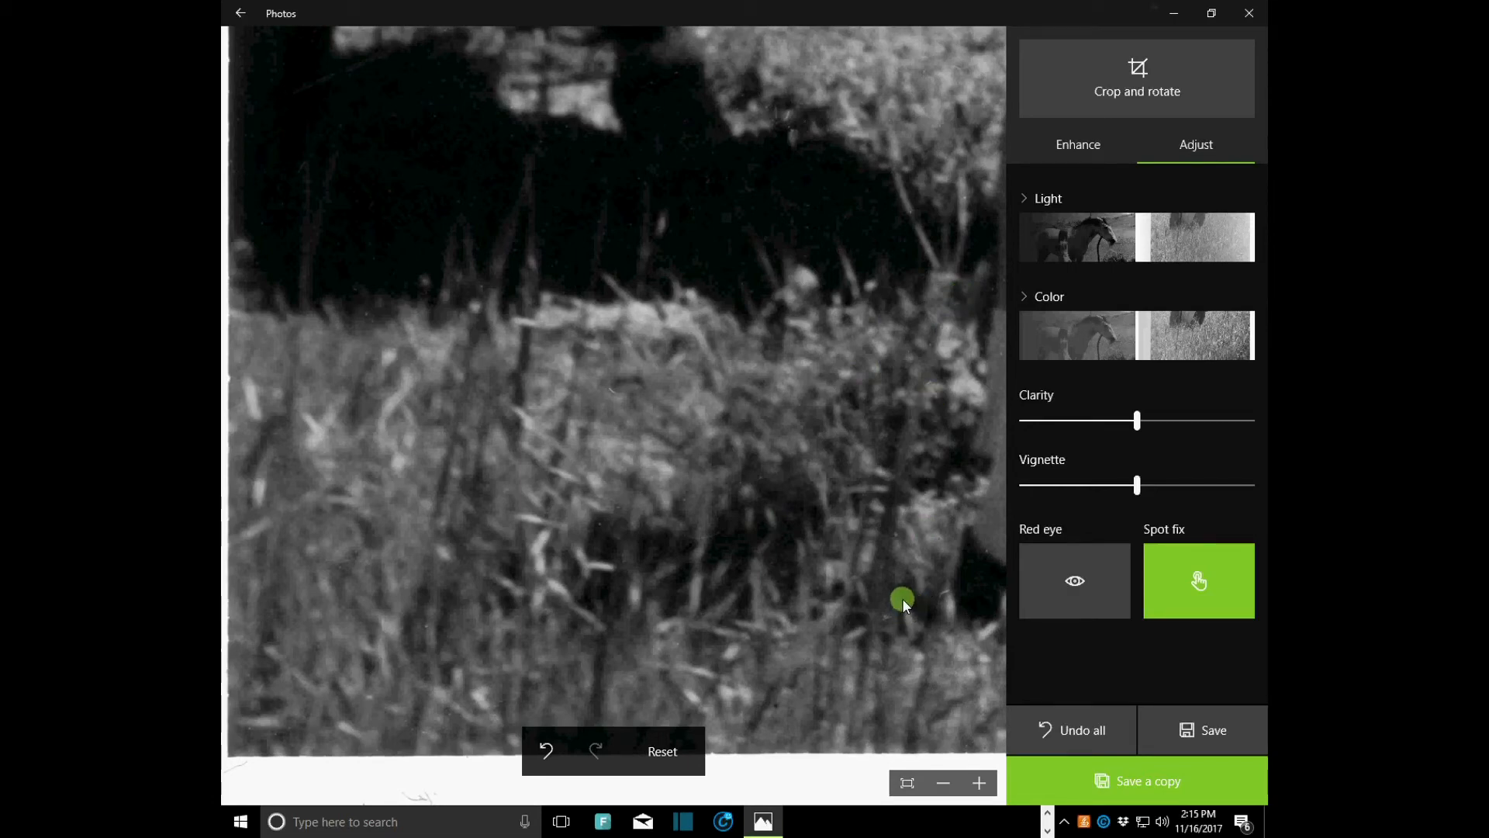
# Examine the whole horse picture zoomed out, with Spot fix turned off, to review the cleanup
pyautogui.click(944, 783)
pyautogui.click(944, 783)
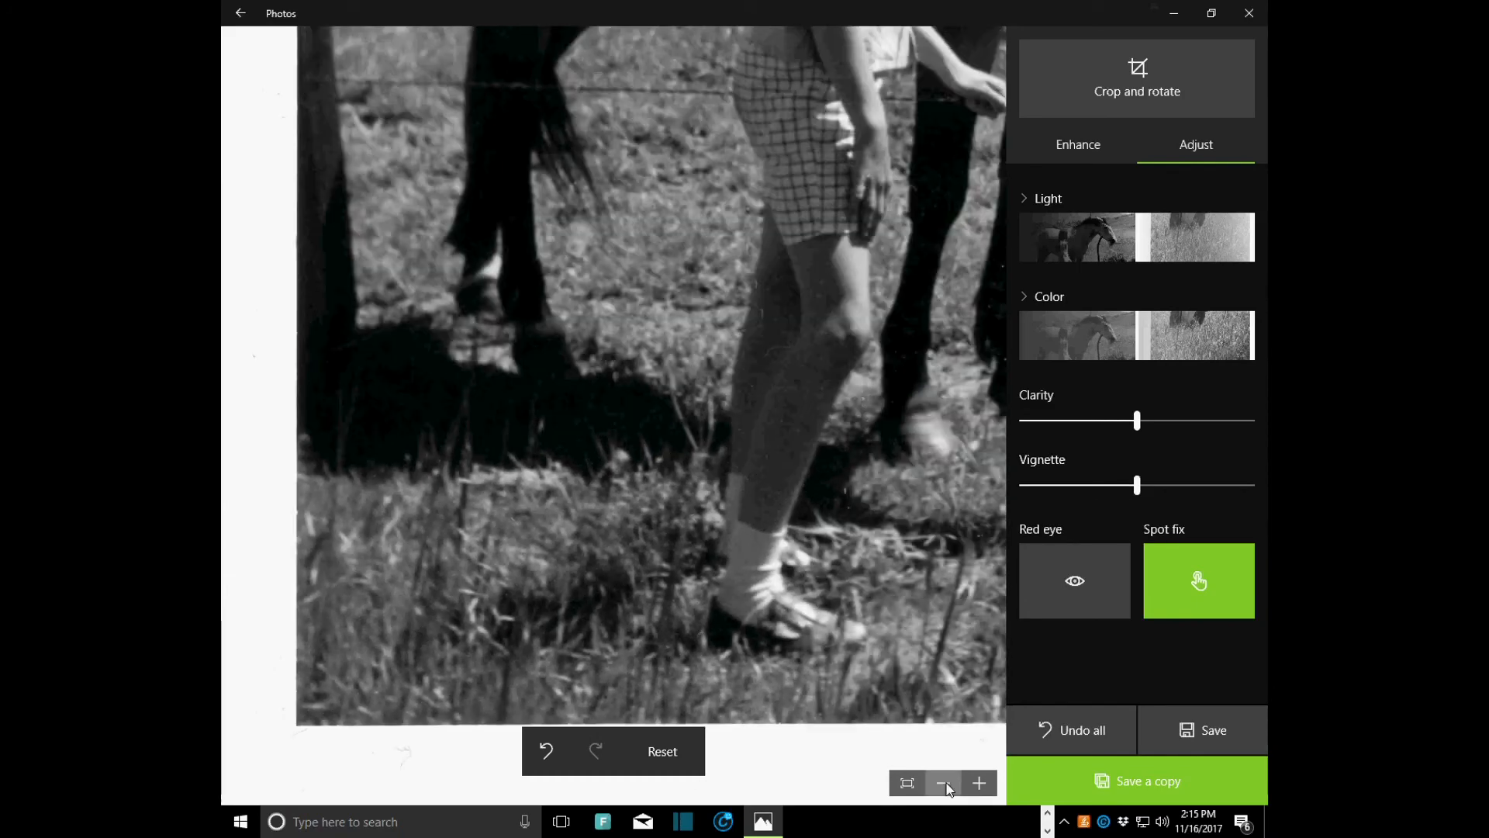
pyautogui.click(944, 784)
pyautogui.click(944, 783)
pyautogui.click(944, 783)
pyautogui.click(944, 783)
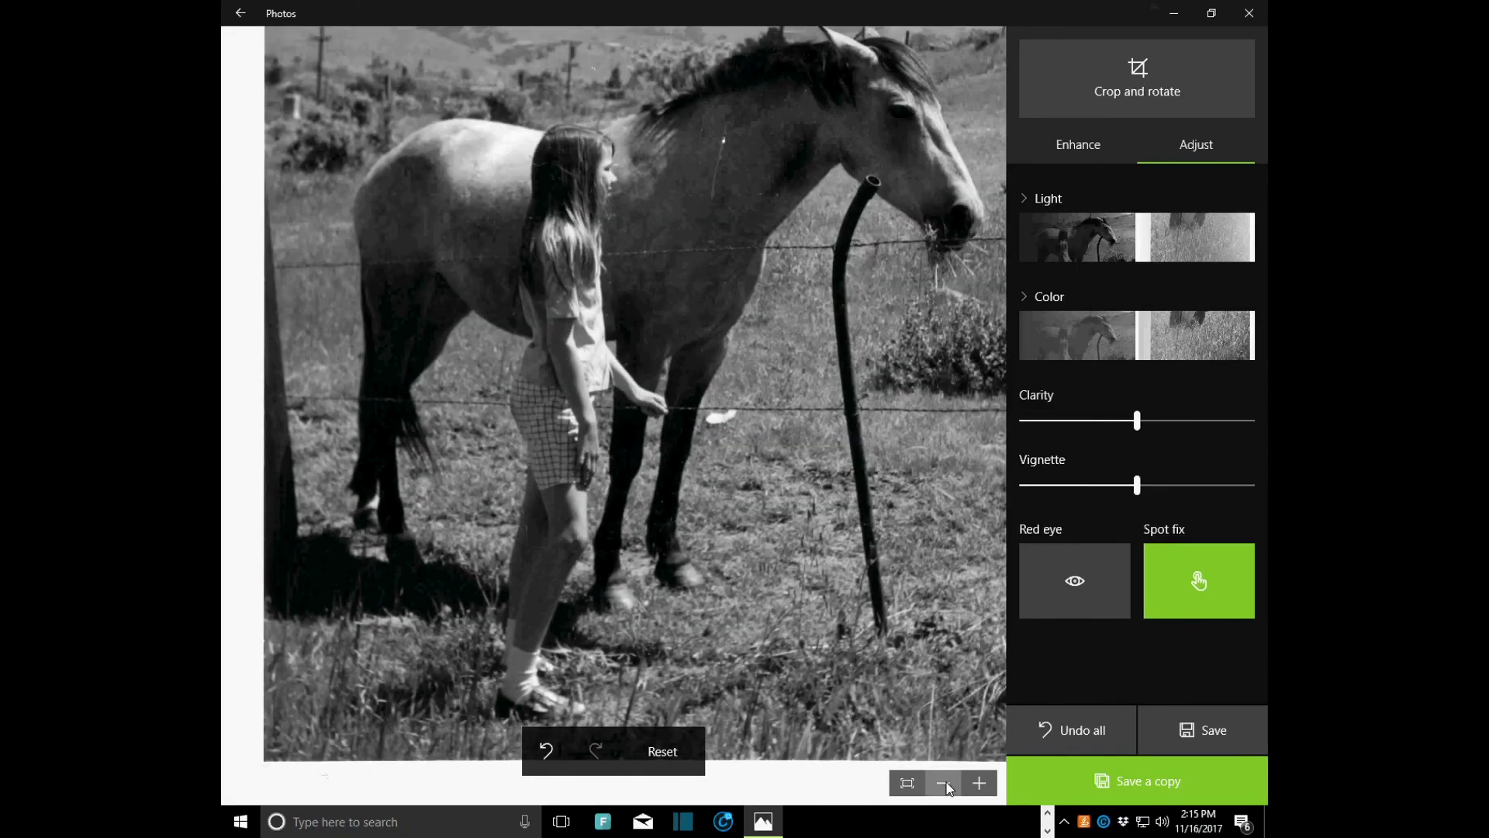
pyautogui.click(944, 783)
pyautogui.click(944, 783)
pyautogui.click(944, 783)
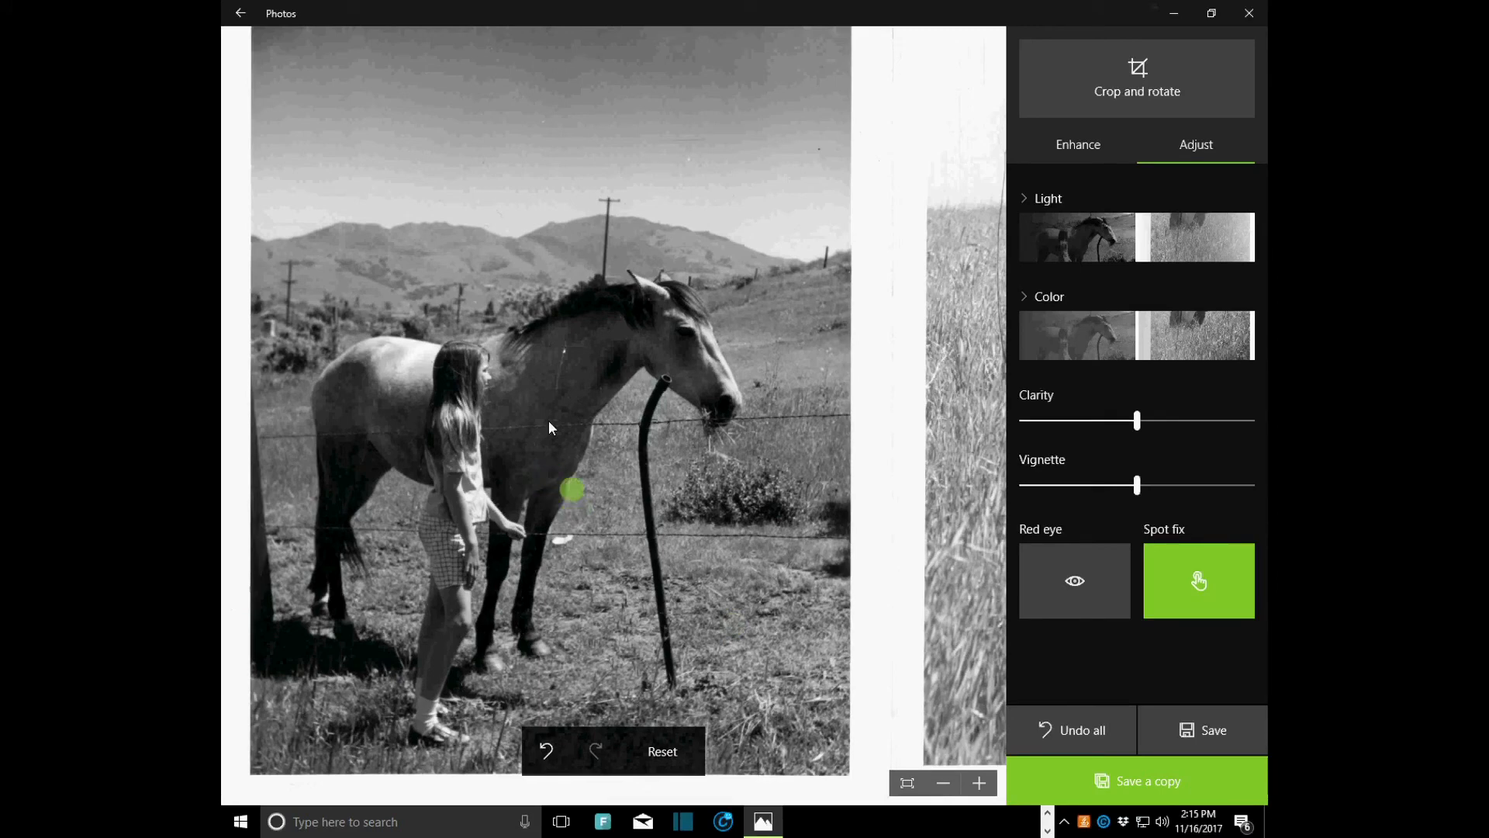
pyautogui.click(1226, 586)
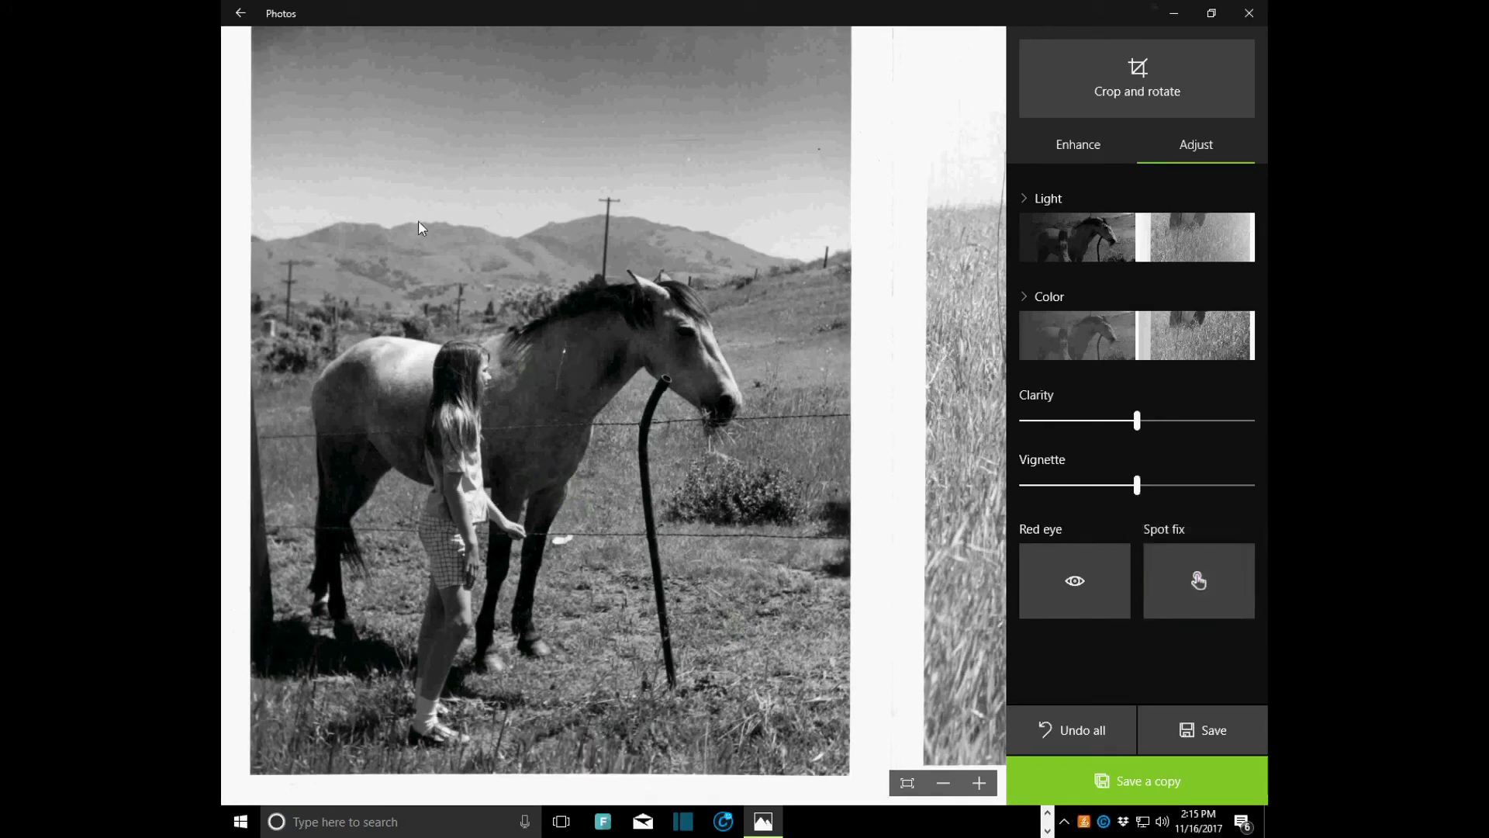
pyautogui.moveTo(417, 220); pyautogui.dragTo(394, 256)
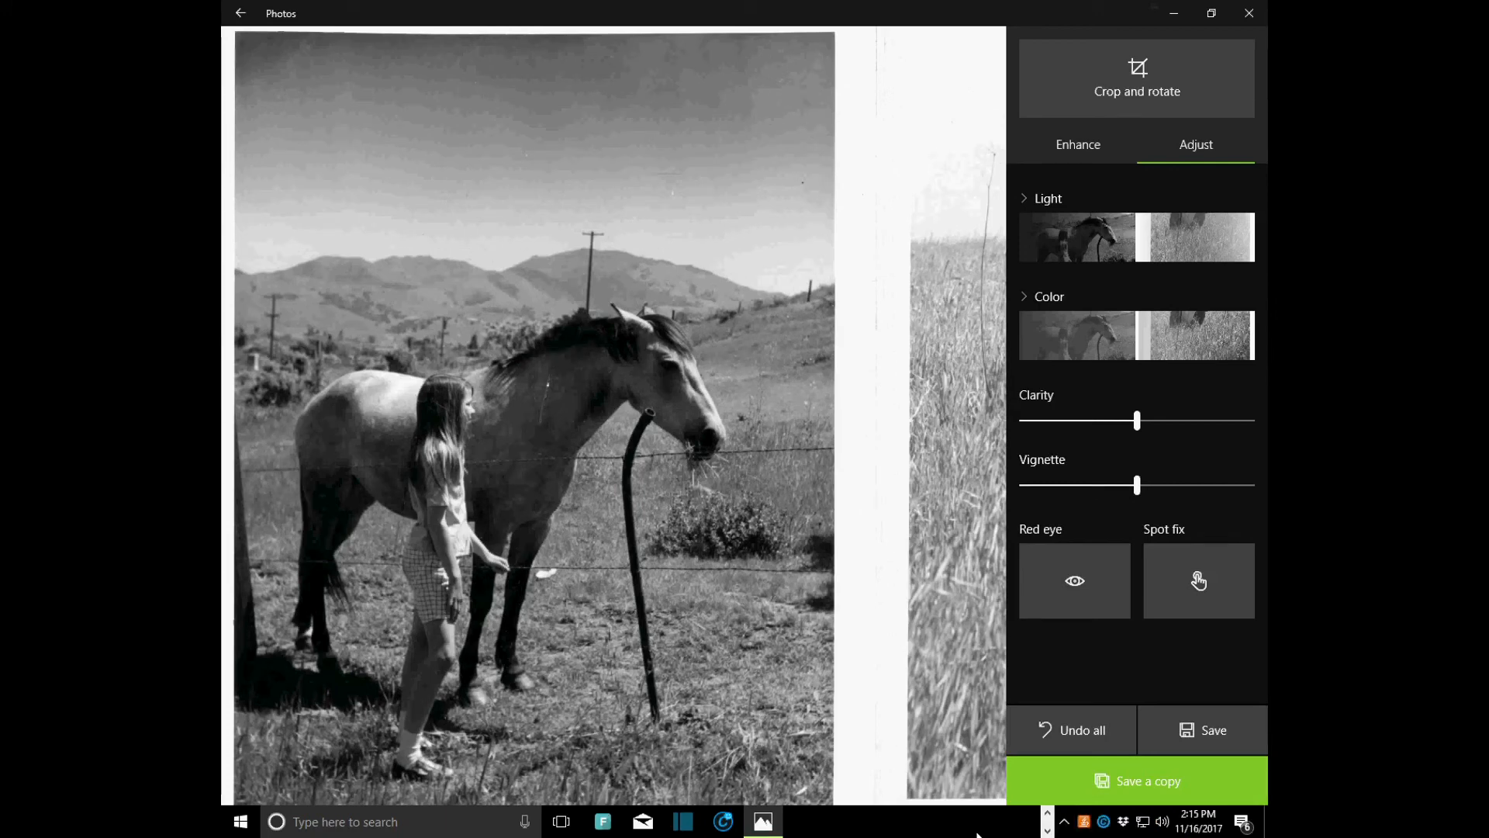
pyautogui.click(1047, 814)
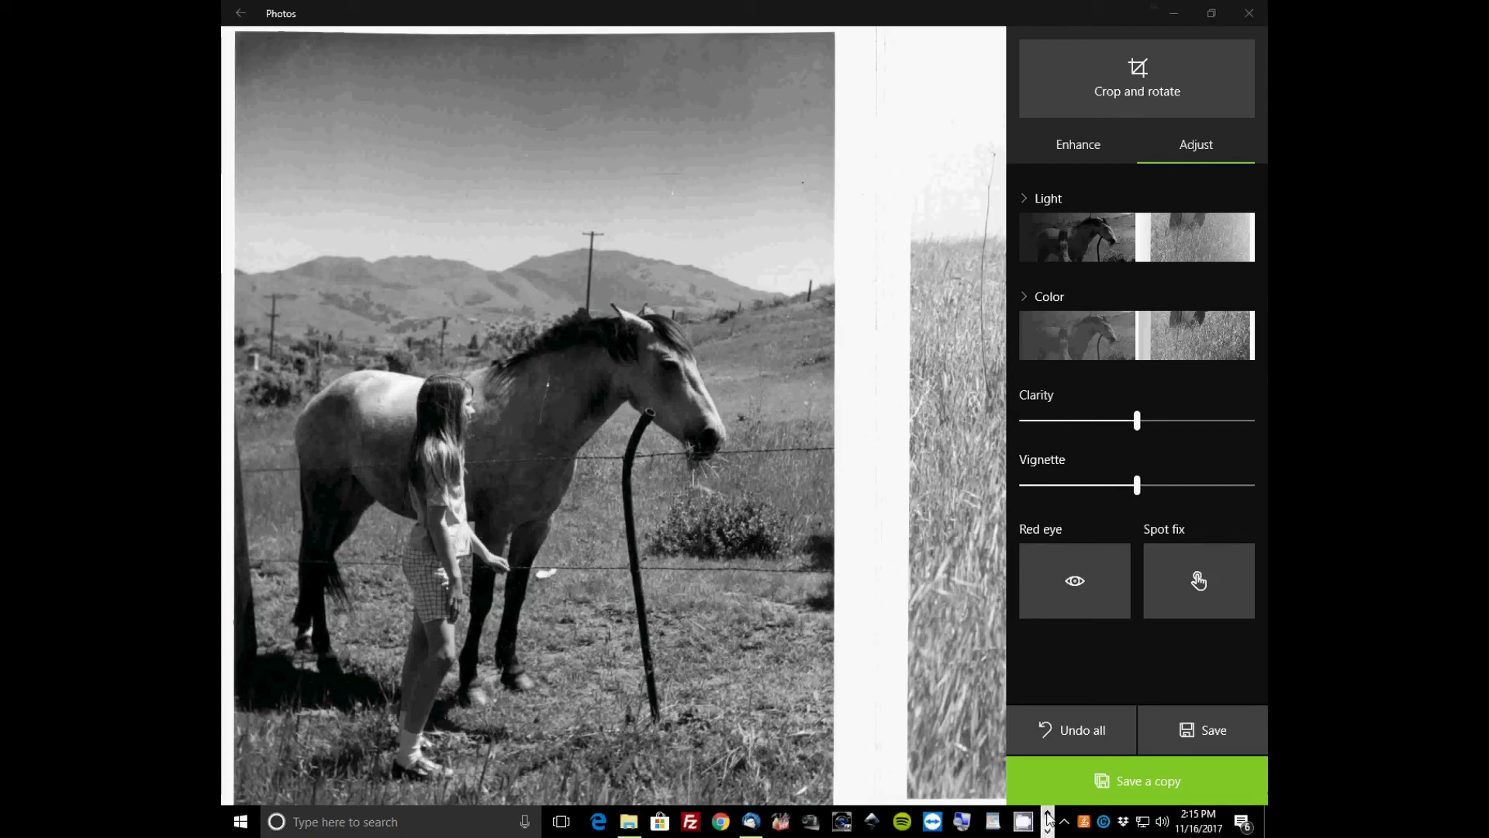
pyautogui.click(1047, 828)
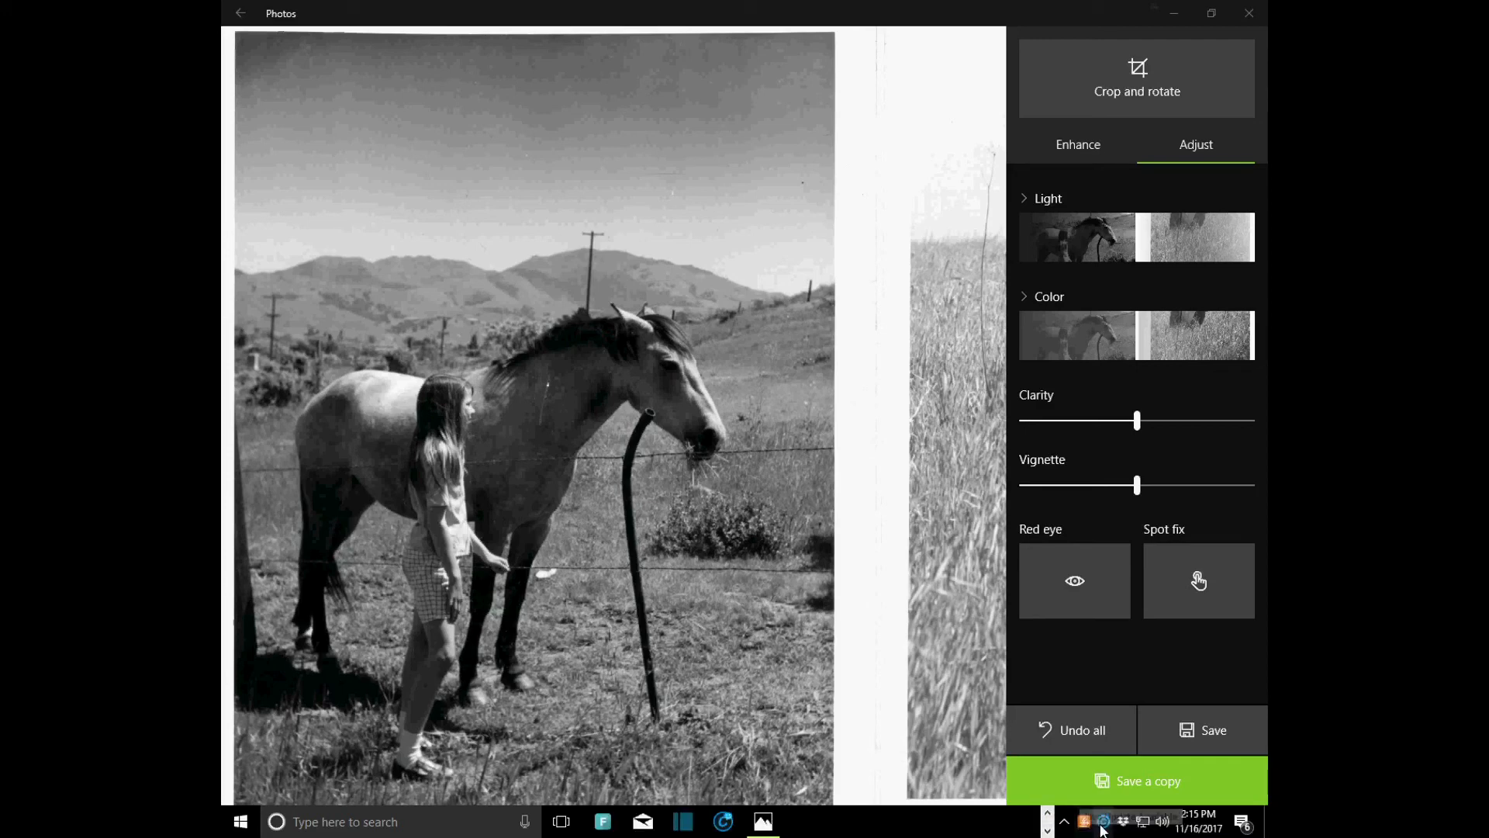
pyautogui.moveTo(1101, 829)
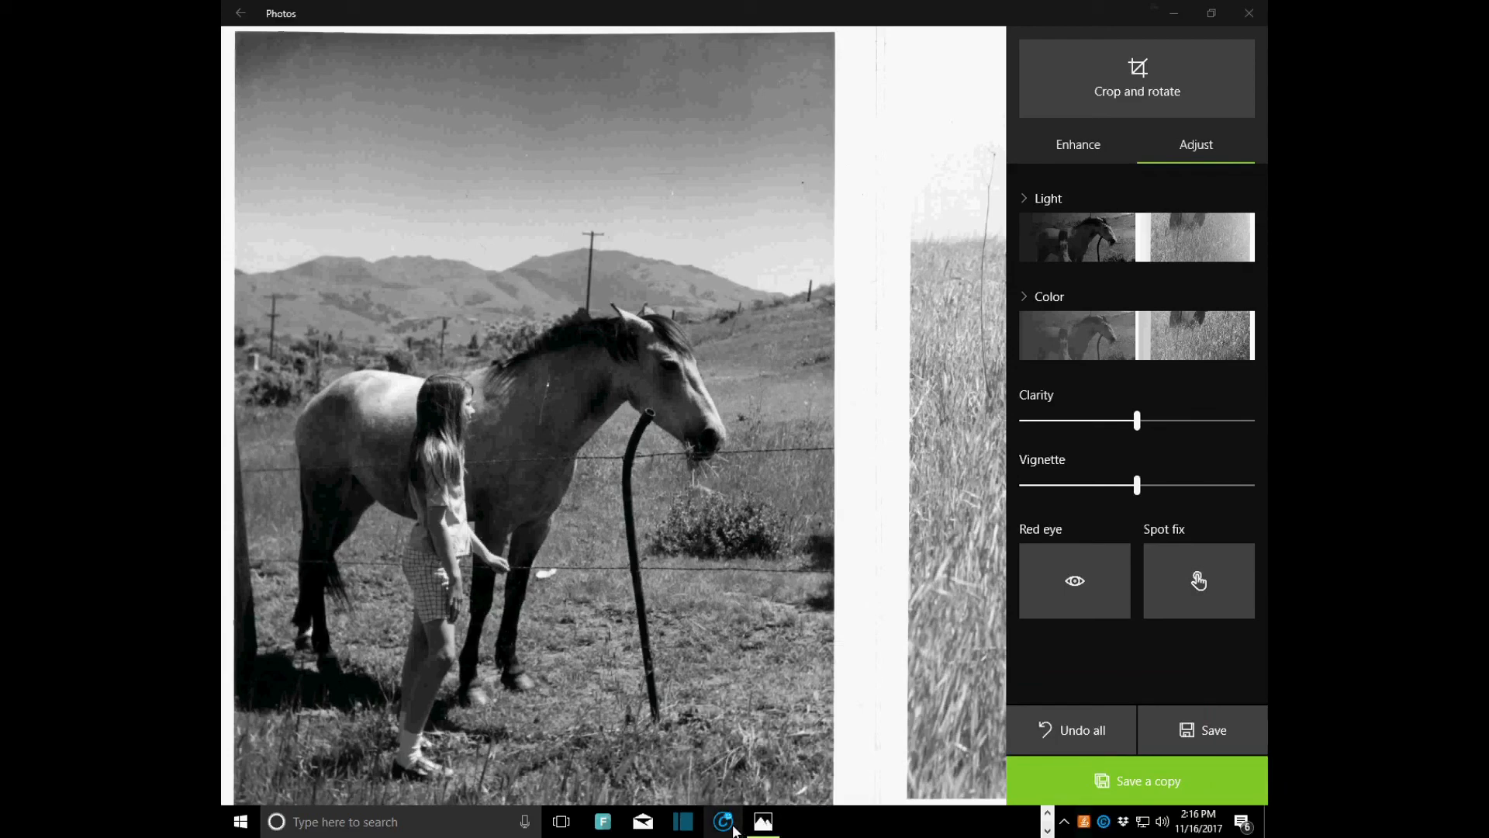
# Minimize the photo editor and the Roys Photos folder window, and launch SMRecorder from the desktop
pyautogui.click(1173, 14)
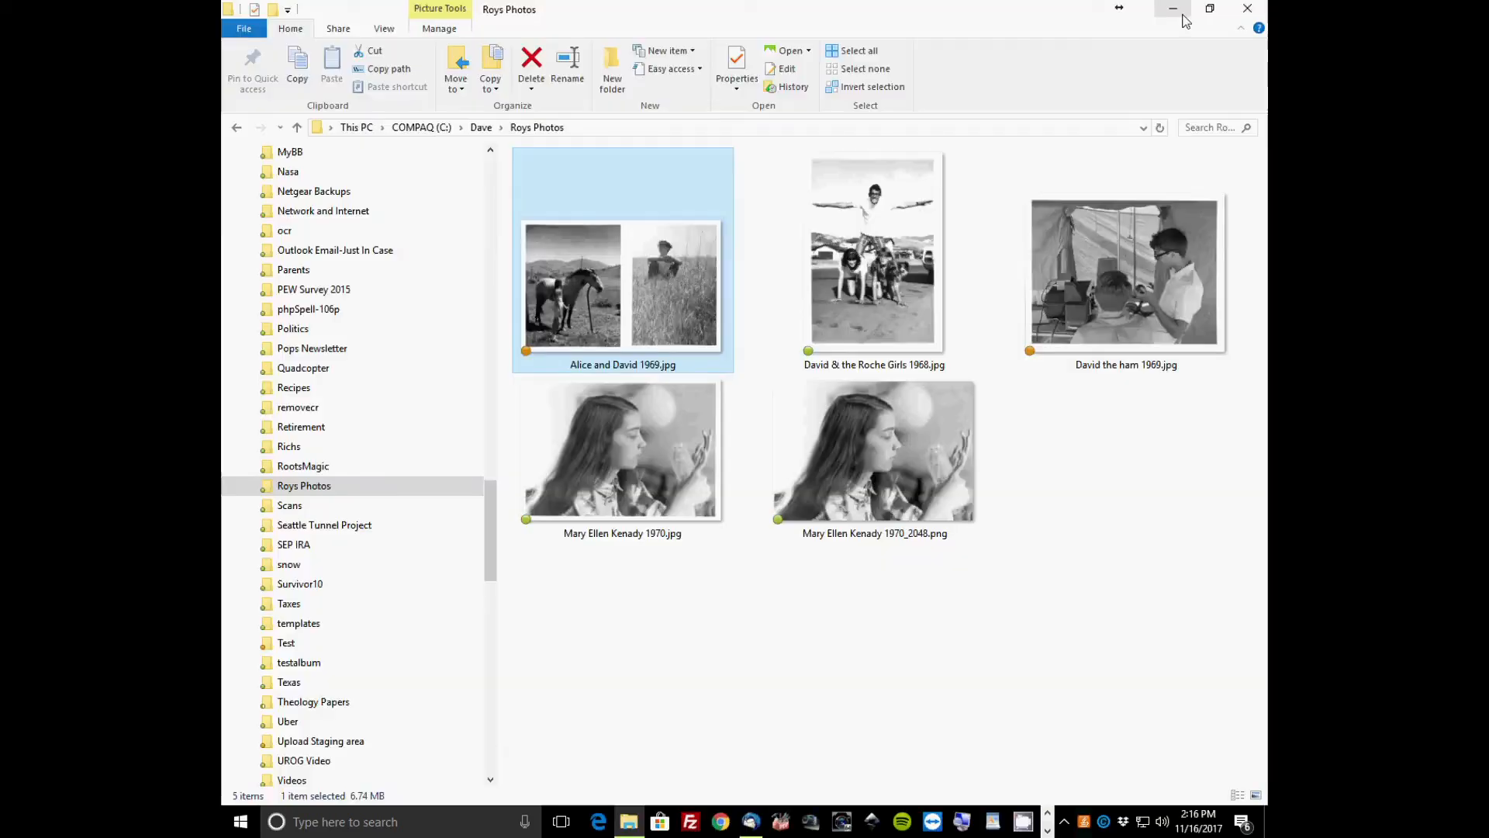
pyautogui.click(1175, 11)
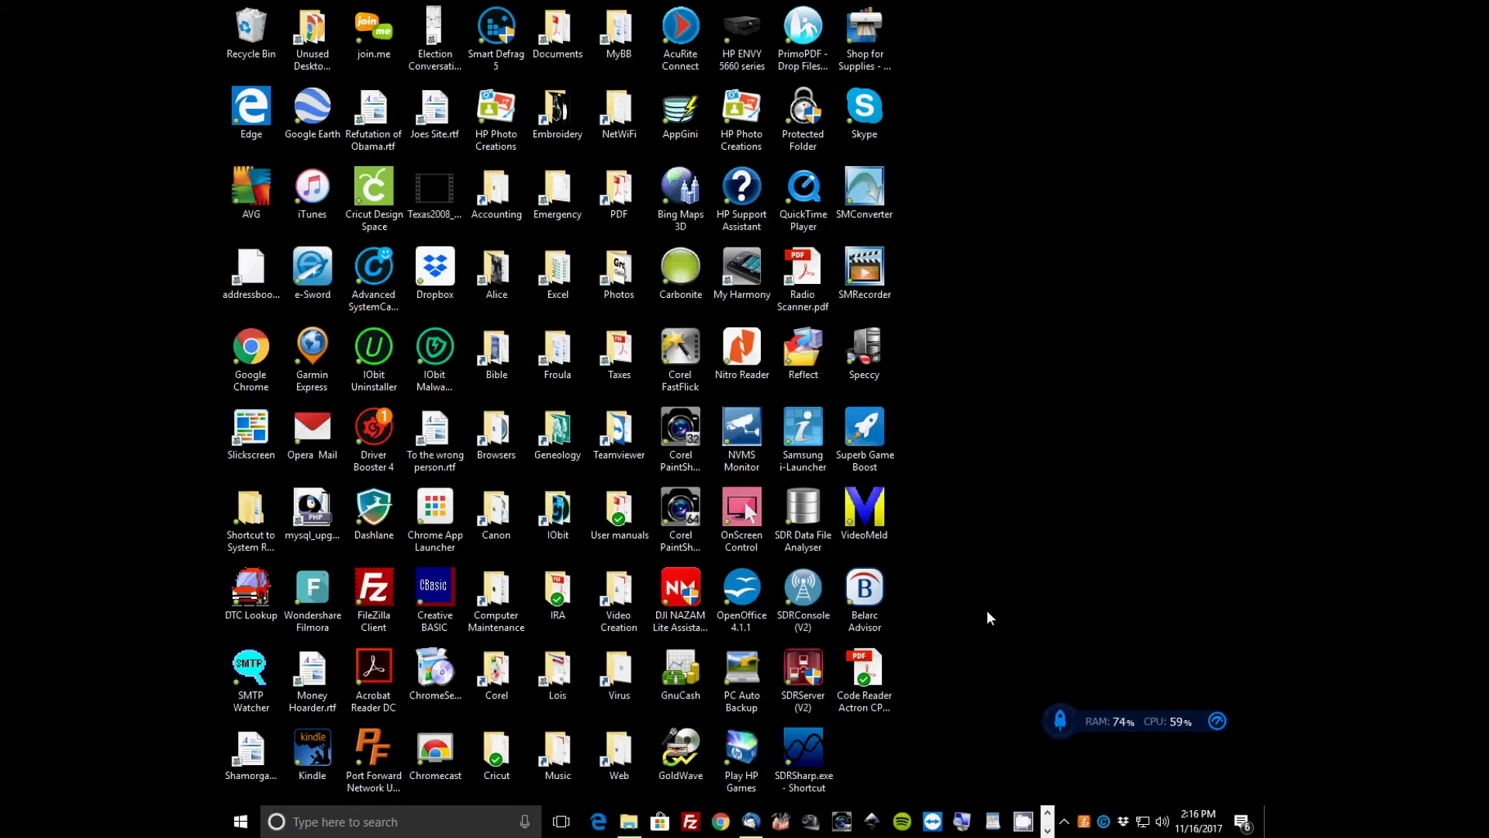
pyautogui.doubleClick(870, 288)
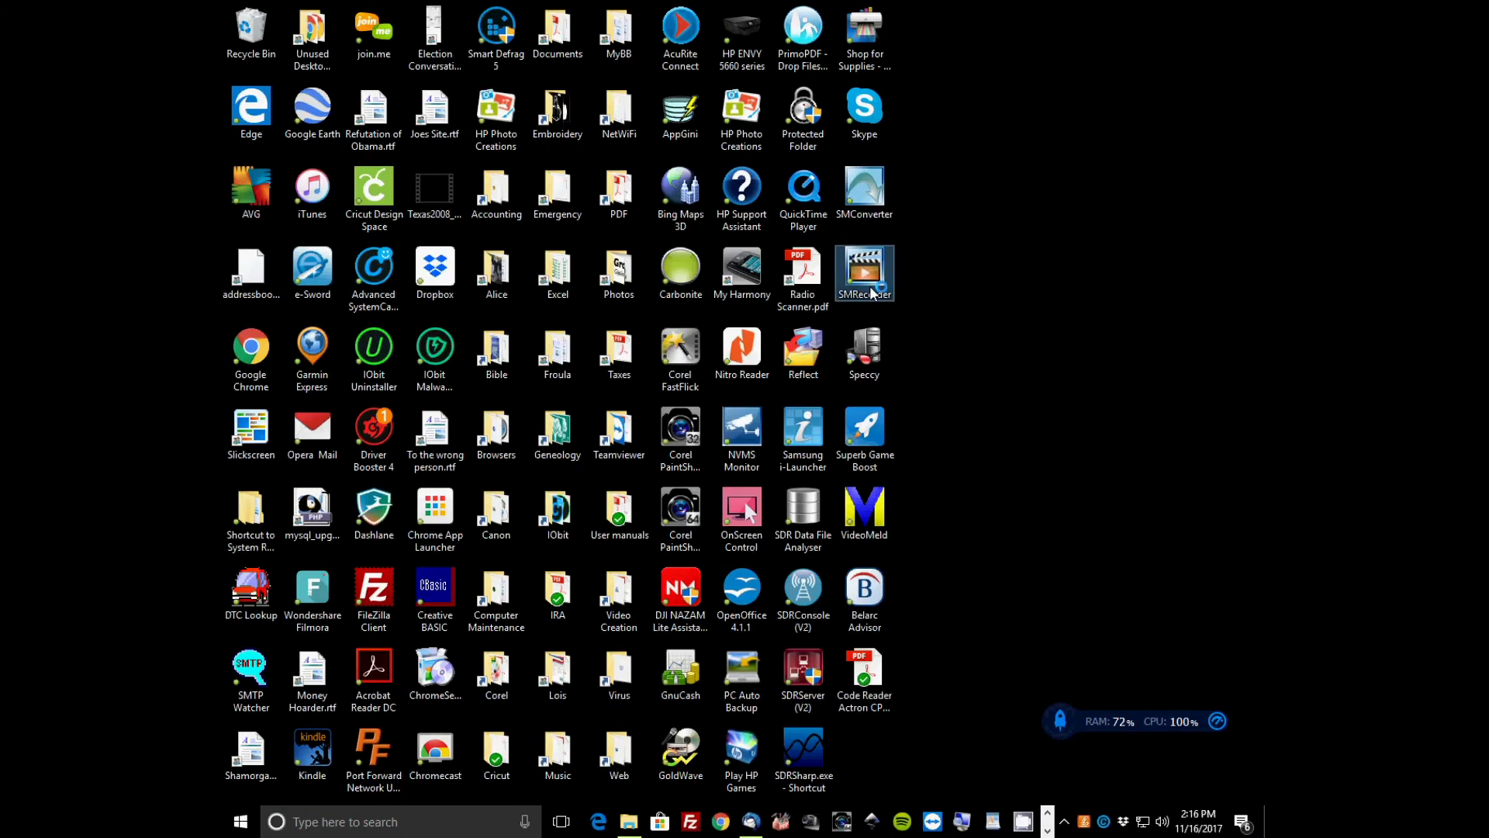